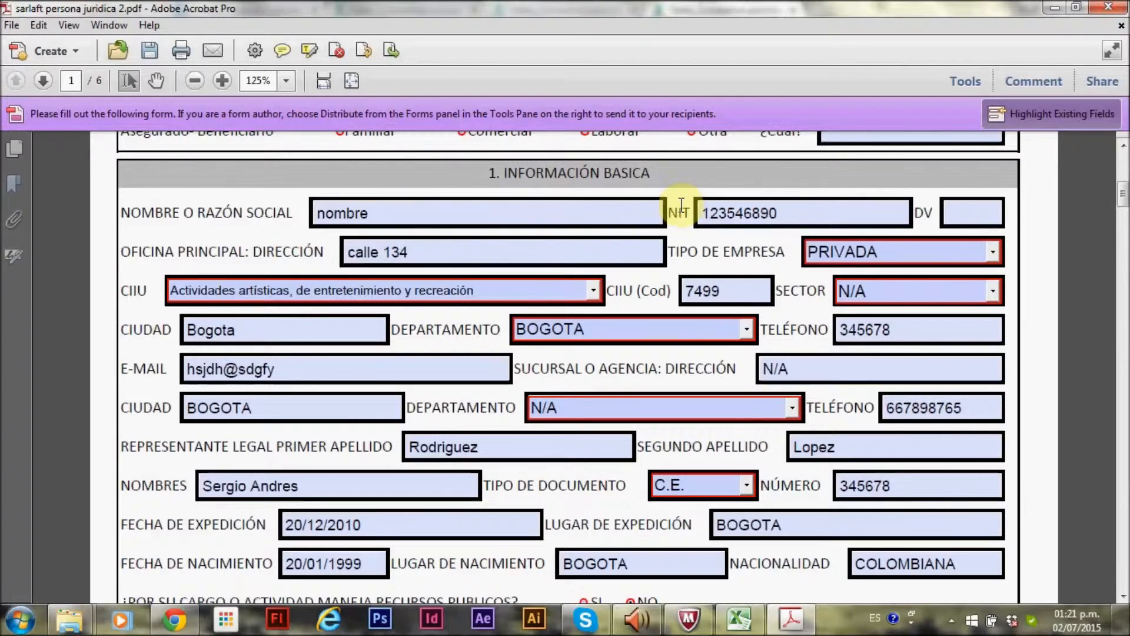
Set the company type (Tipo de Empresa) to PRIVADA
click(706, 213)
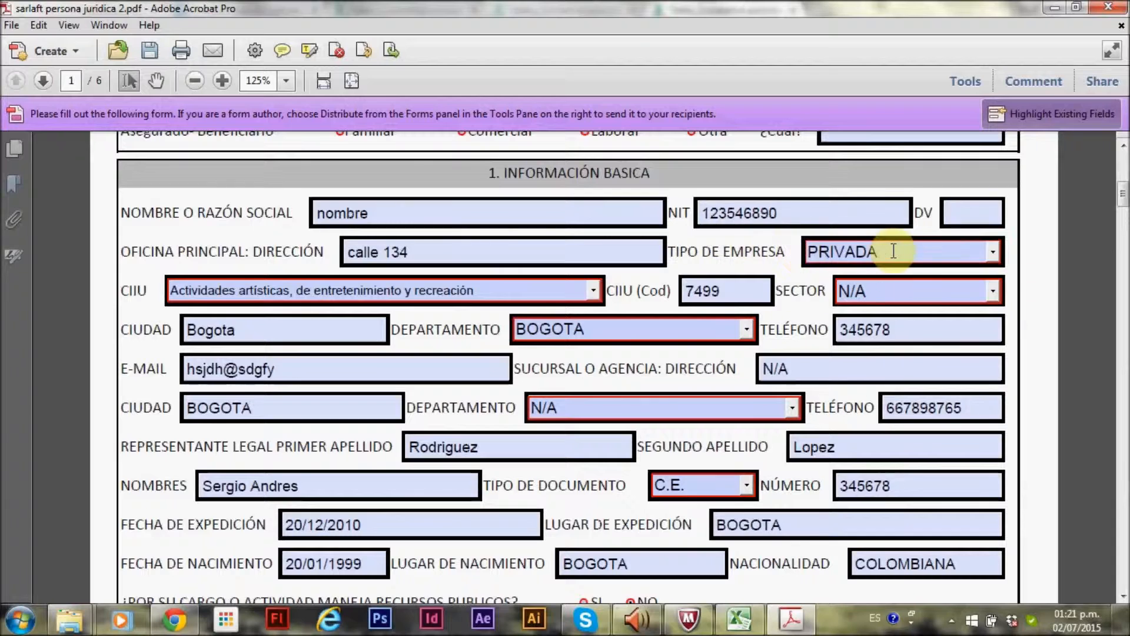
click(991, 251)
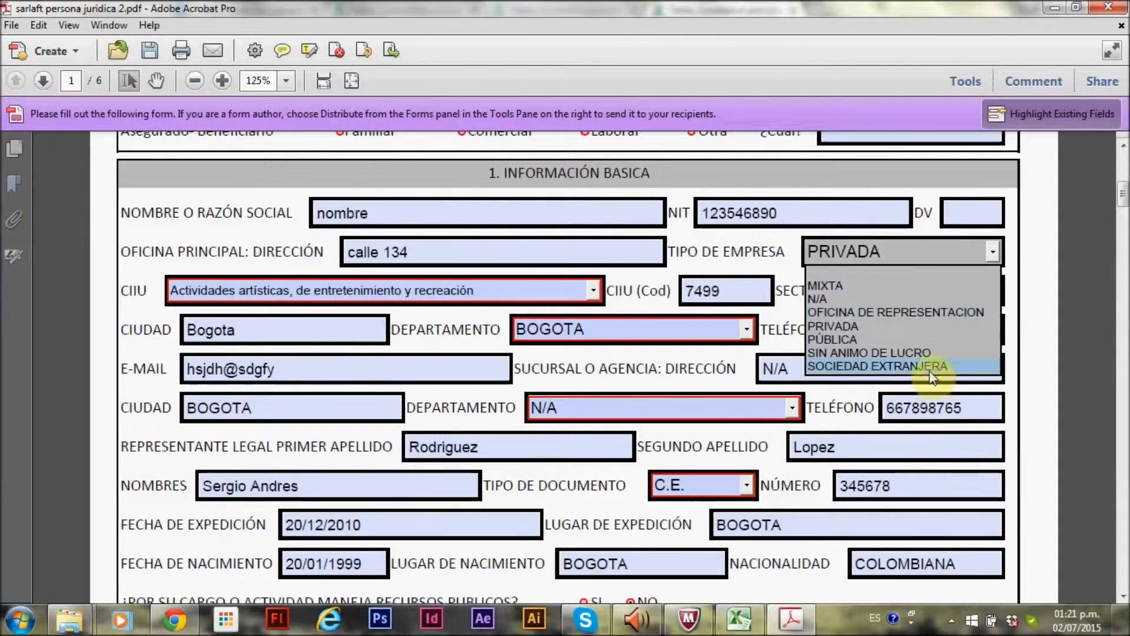
click(931, 327)
click(836, 330)
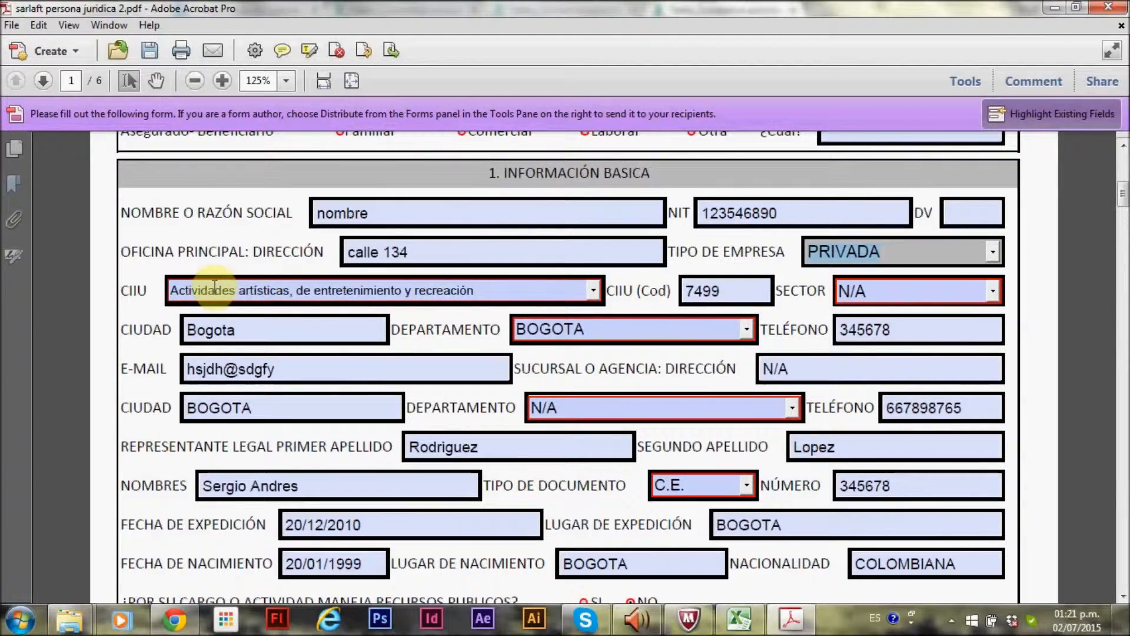
Select 'Actividades artísticas, de entretenimiento y recreación' as the CIIU activity
click(593, 291)
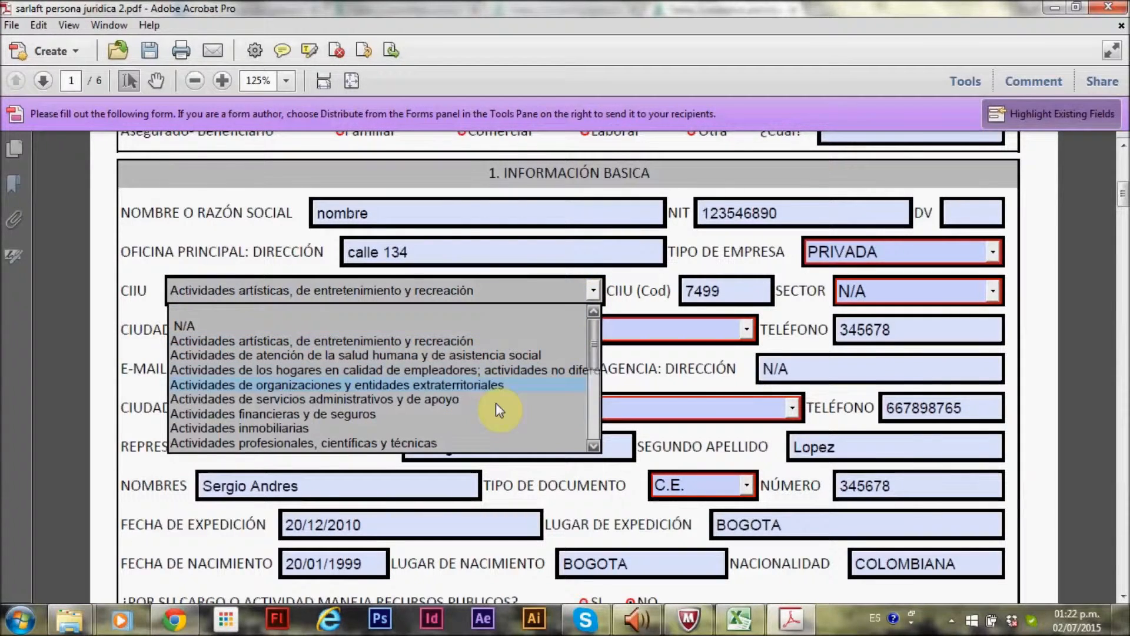
scroll(592, 371, down, 2)
drag(599, 394, 603, 364)
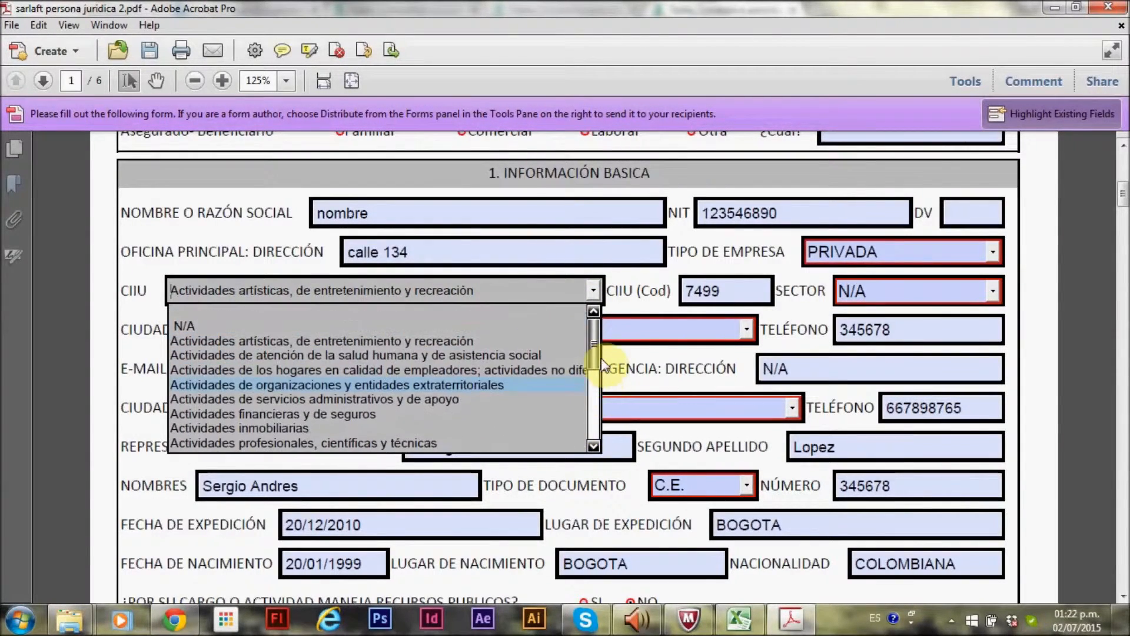
click(439, 340)
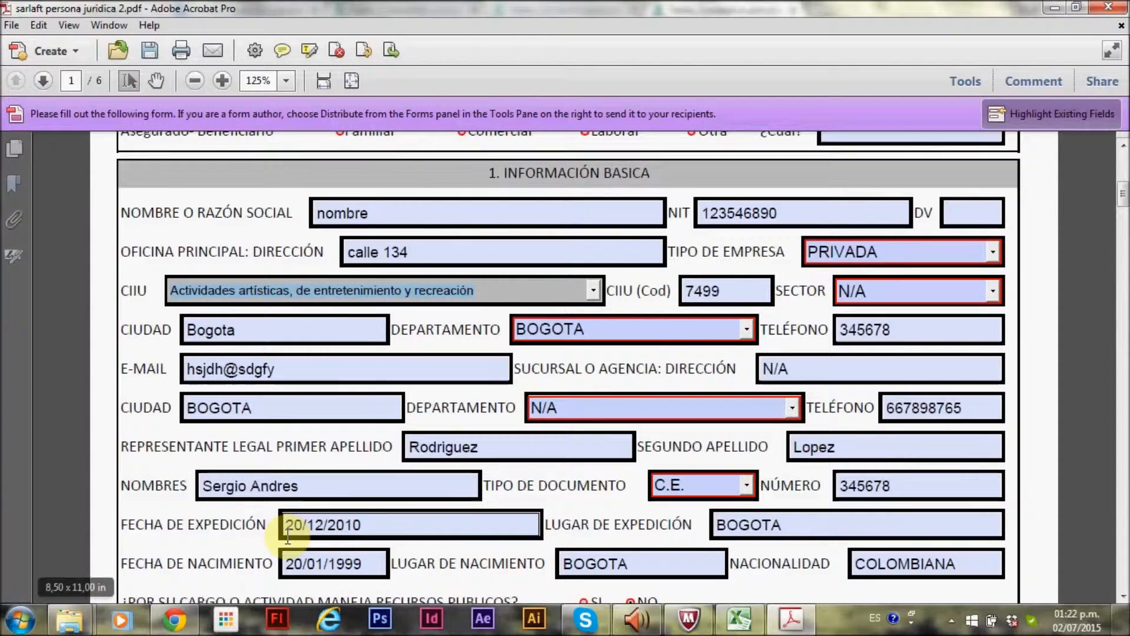
Switch to Chrome and consult the DIAN CIIU code lookup and correlation table for the activity code
click(174, 620)
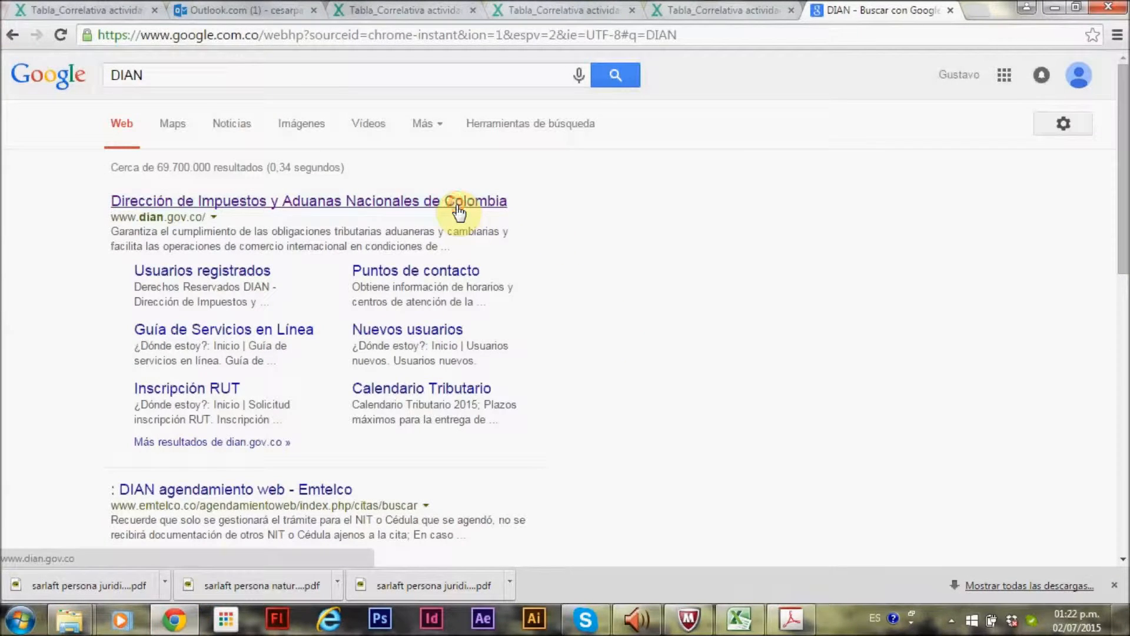
click(459, 210)
scroll(918, 420, down, 4)
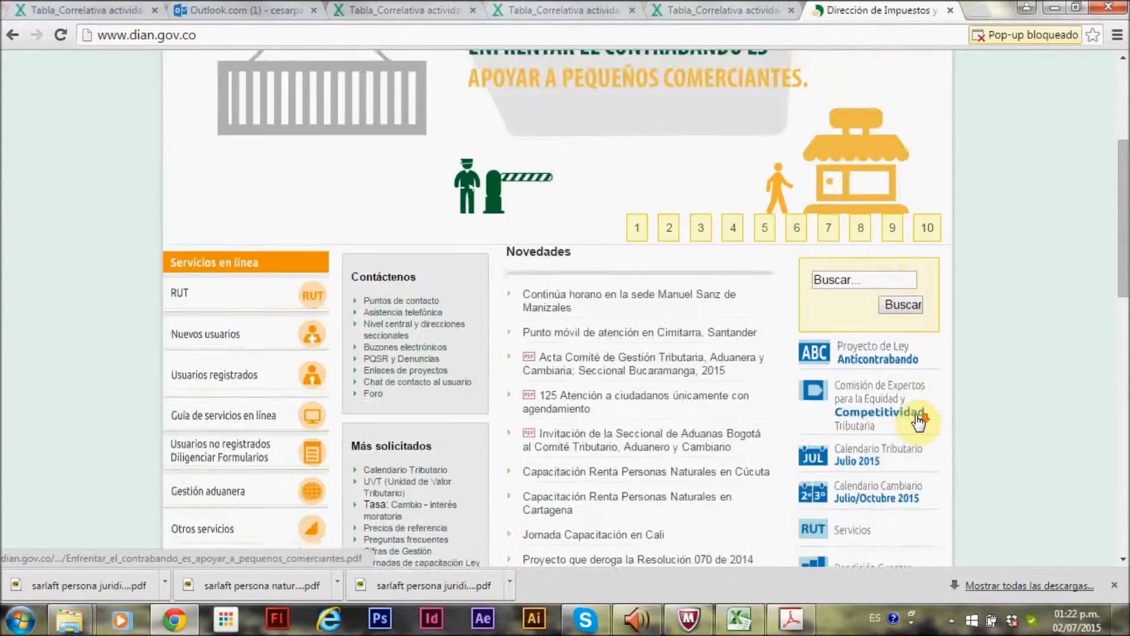
scroll(918, 420, down, 5)
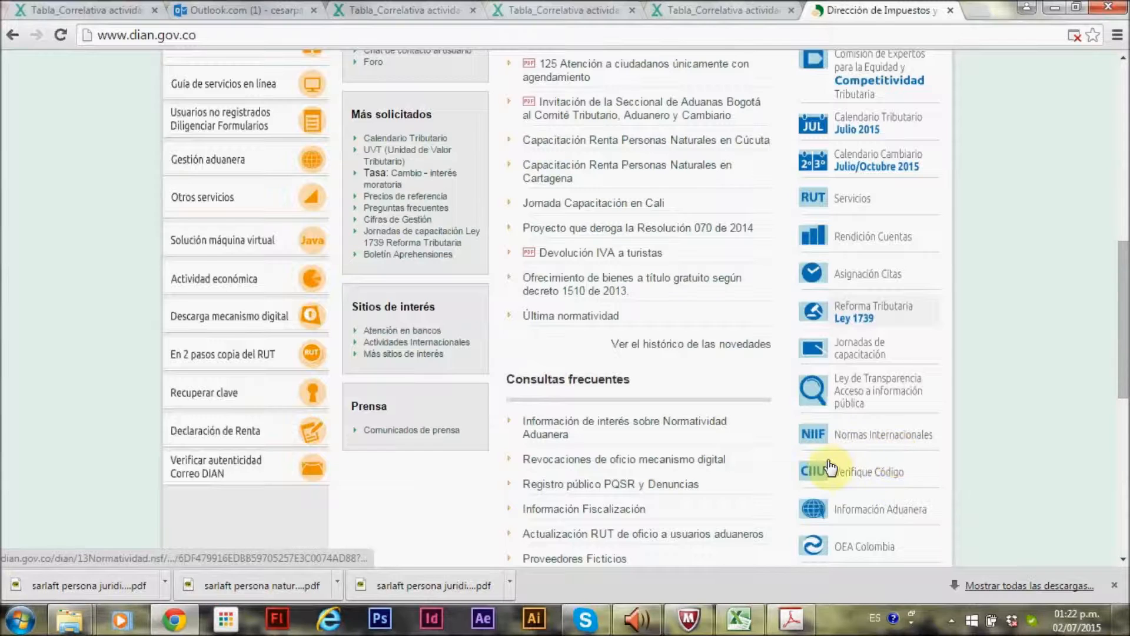
click(888, 478)
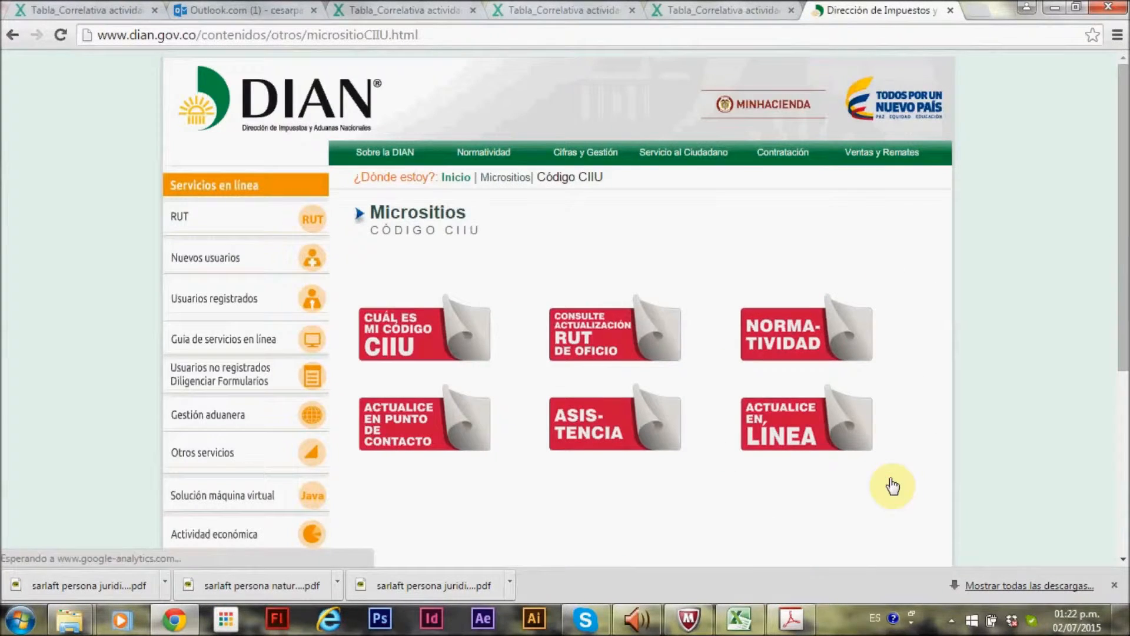
click(392, 343)
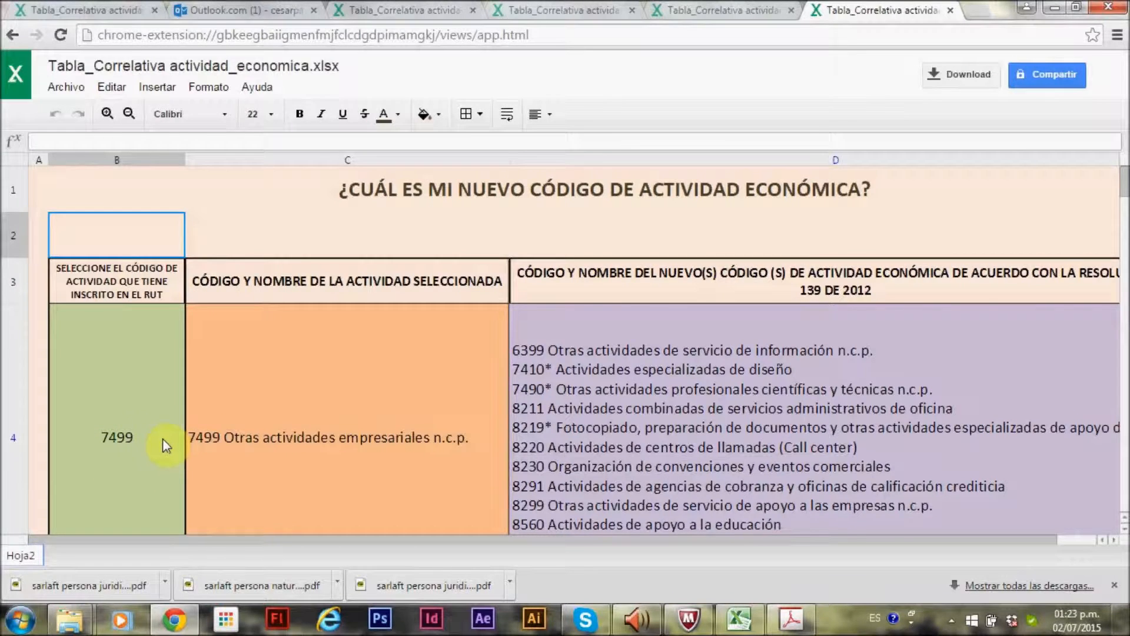
key(alt+Tab)
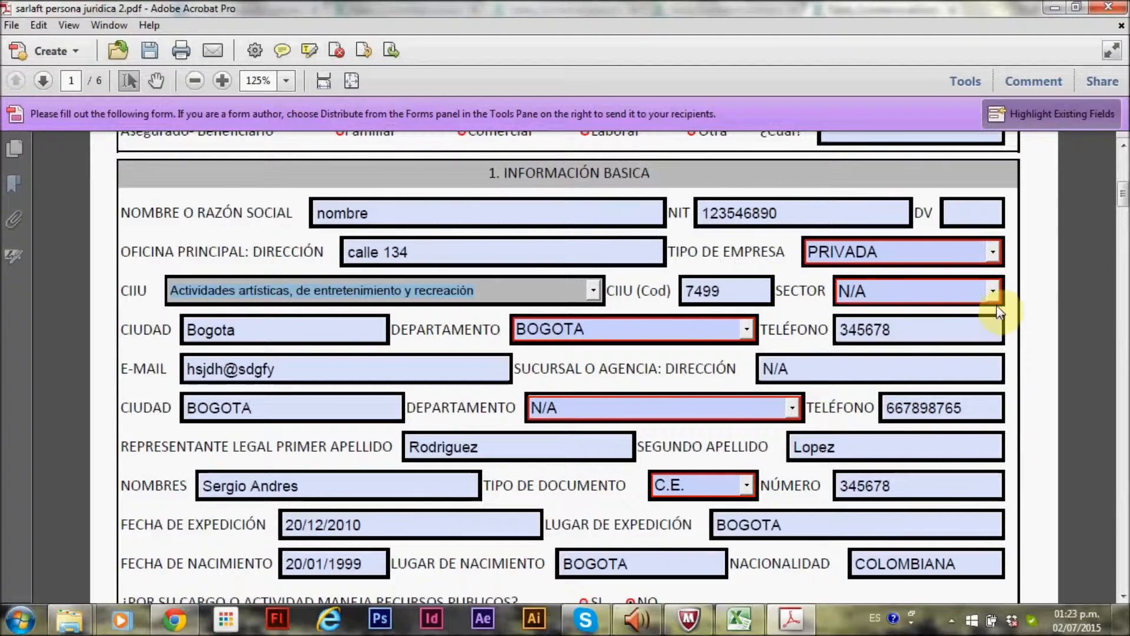
Set the sector to Servicios and select BOGOTA as the main office's department
click(992, 291)
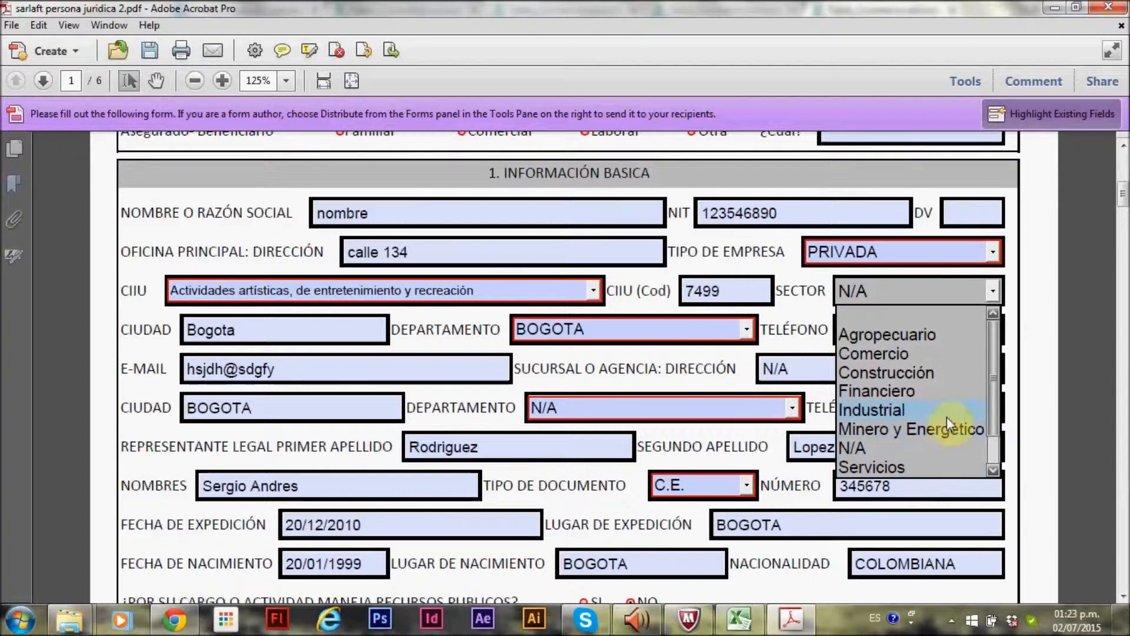
click(946, 466)
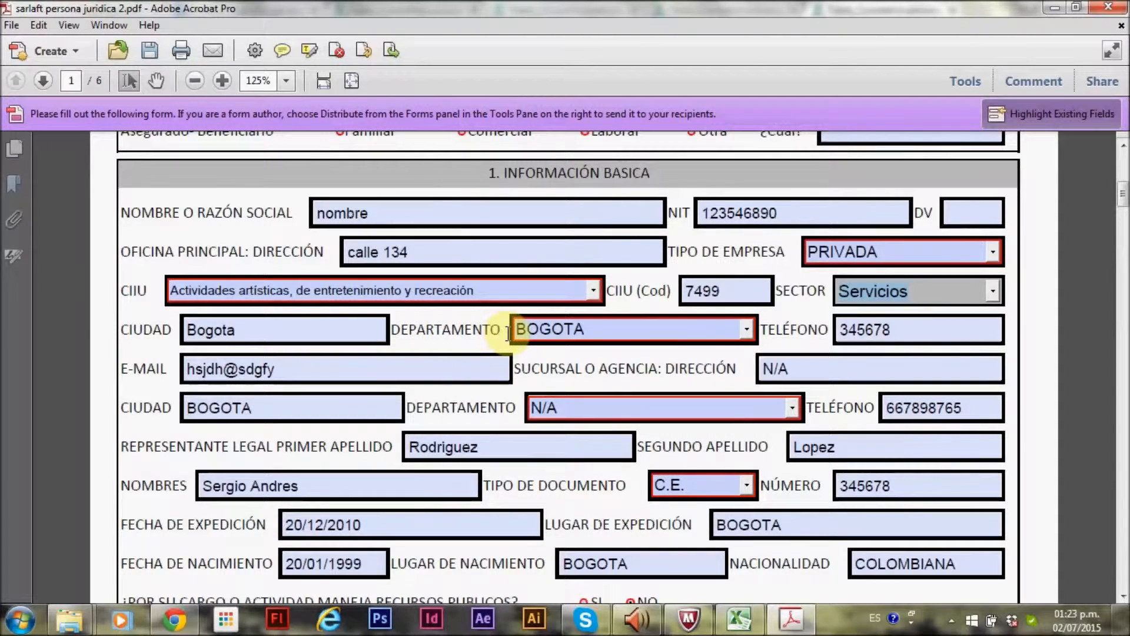
click(747, 334)
drag(746, 383, 746, 471)
click(599, 465)
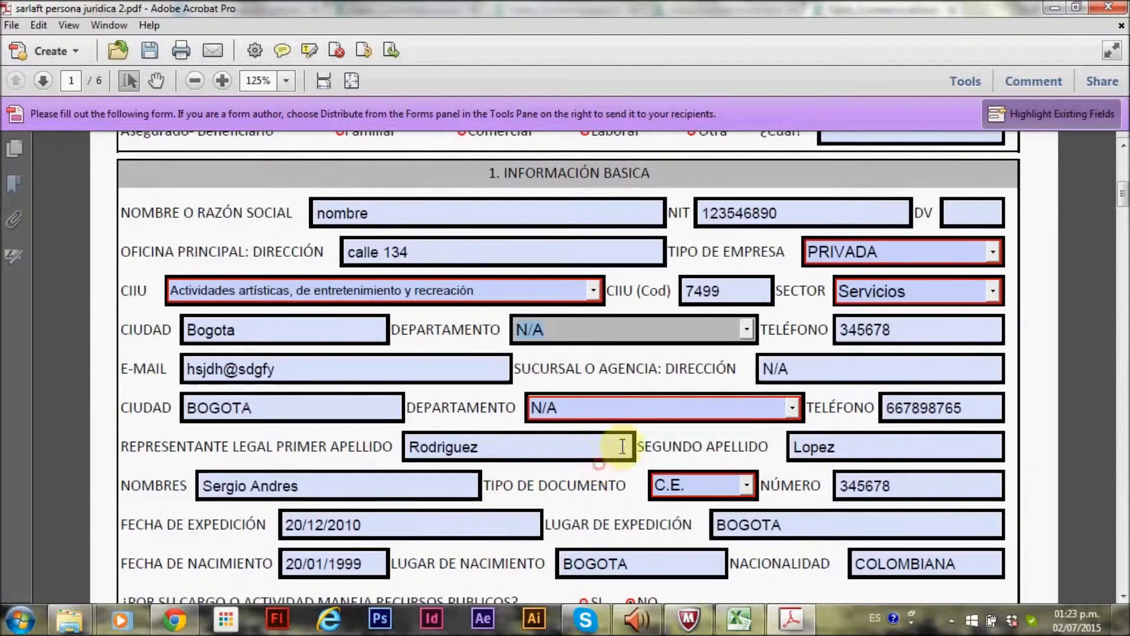
click(745, 329)
drag(742, 454, 747, 397)
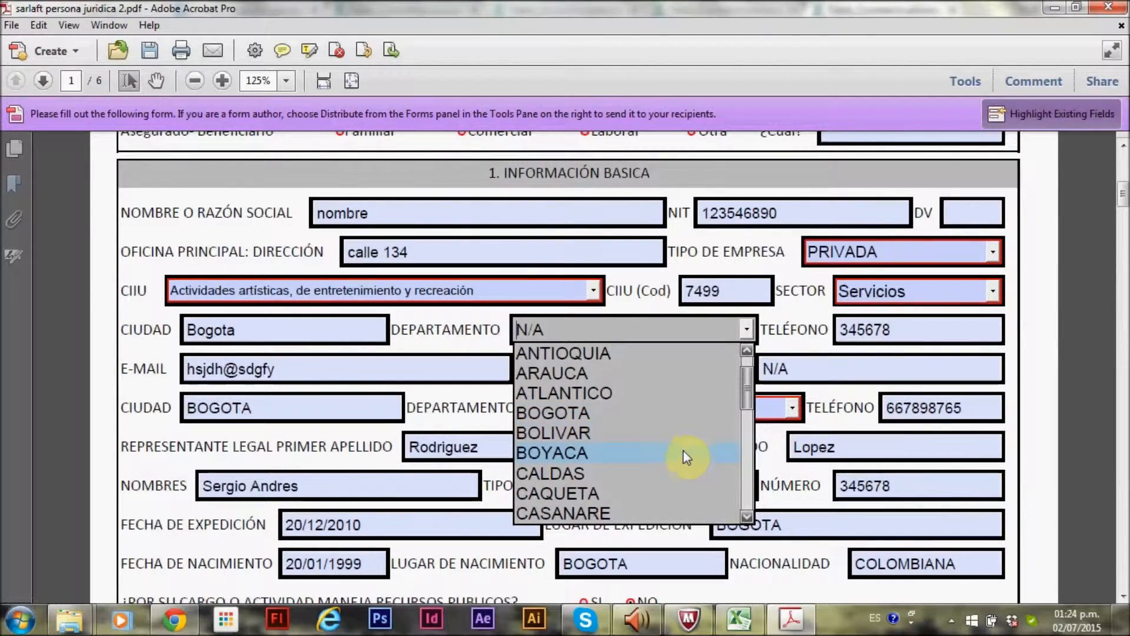
click(676, 416)
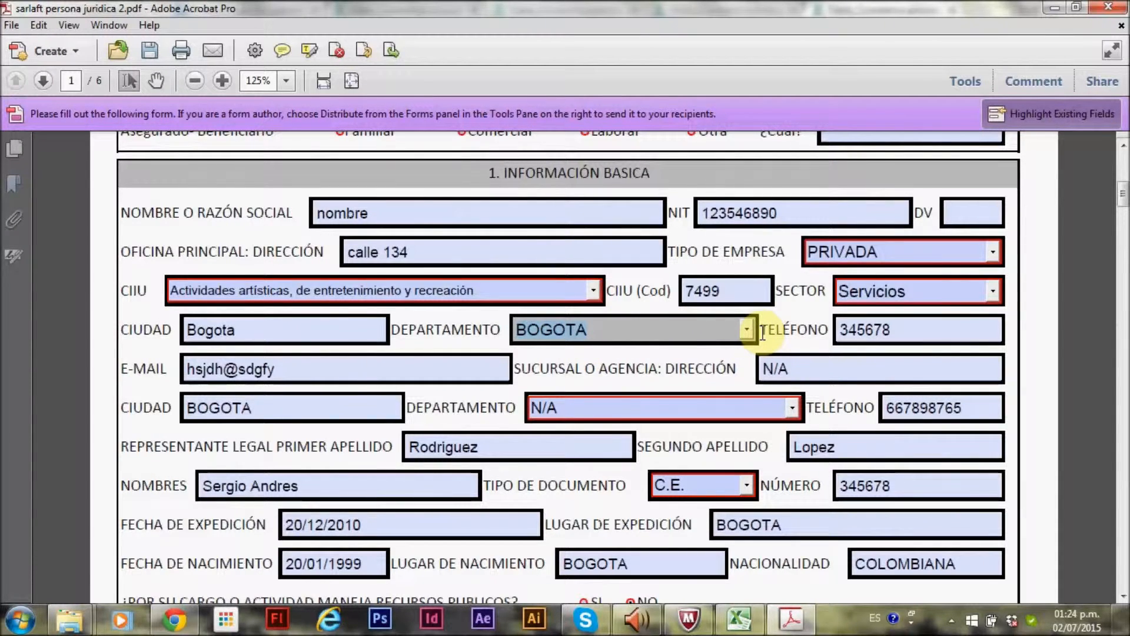
Replace the branch (Sucursal o Agencia) address with CALLE 34
click(862, 330)
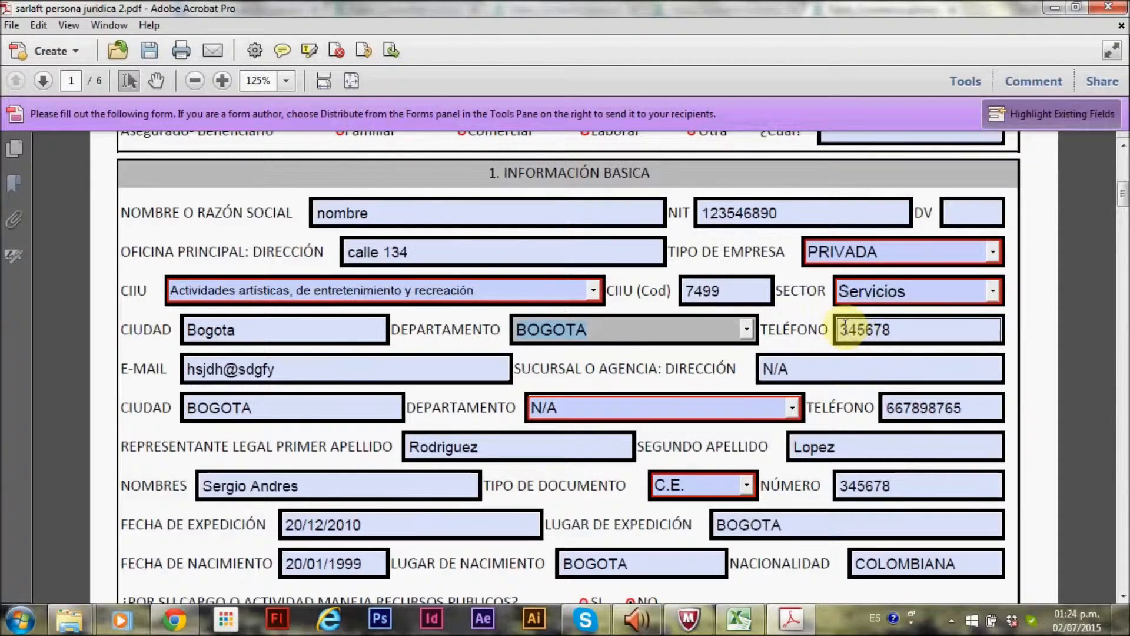
click(235, 366)
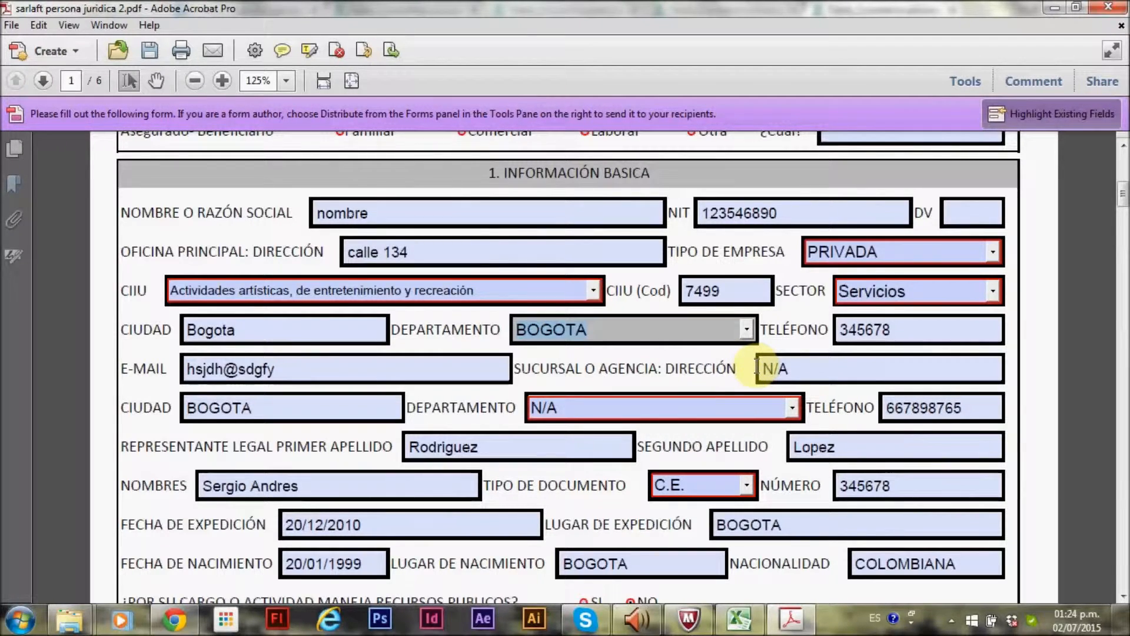
click(806, 368)
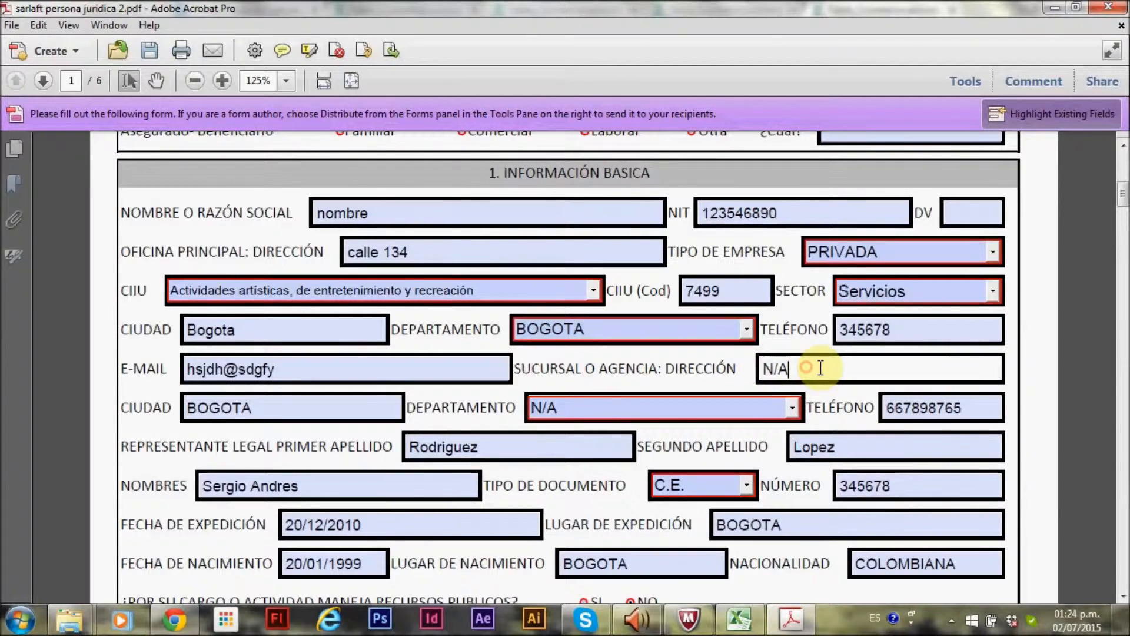
key(BackSpace)
key(BackSpace)
key(BackSpace)
text(CALLE 34)
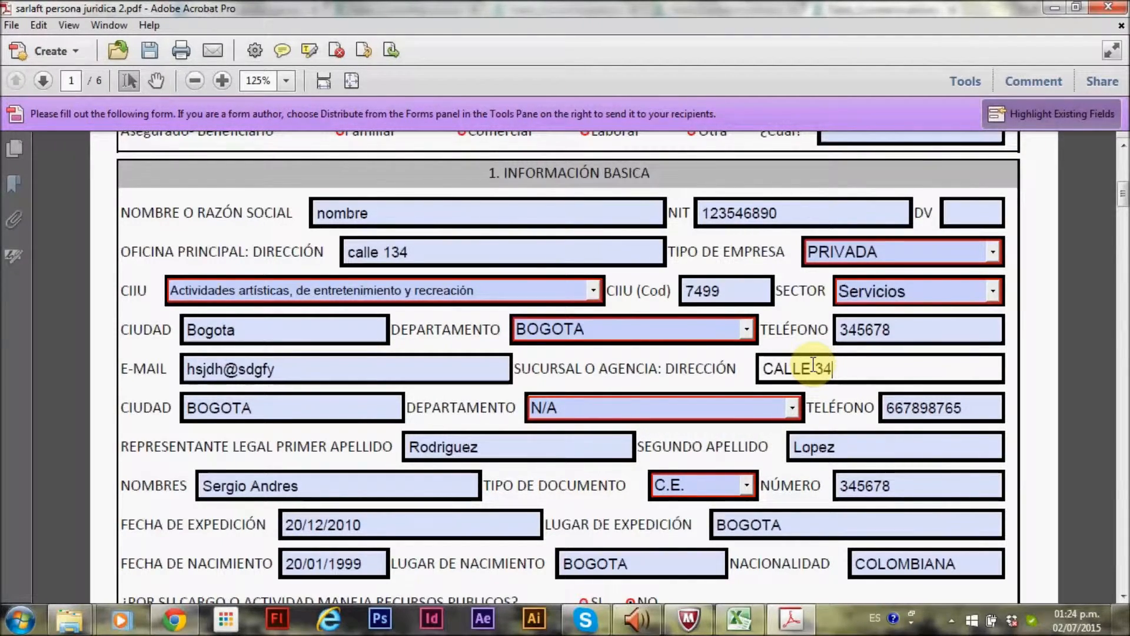
Set the branch address back to N/A
key(BackSpace)
key(BackSpace)
key(BackSpace)
key(BackSpace)
key(BackSpace)
key(BackSpace)
key(BackSpace)
key(BackSpace)
text(N/A)
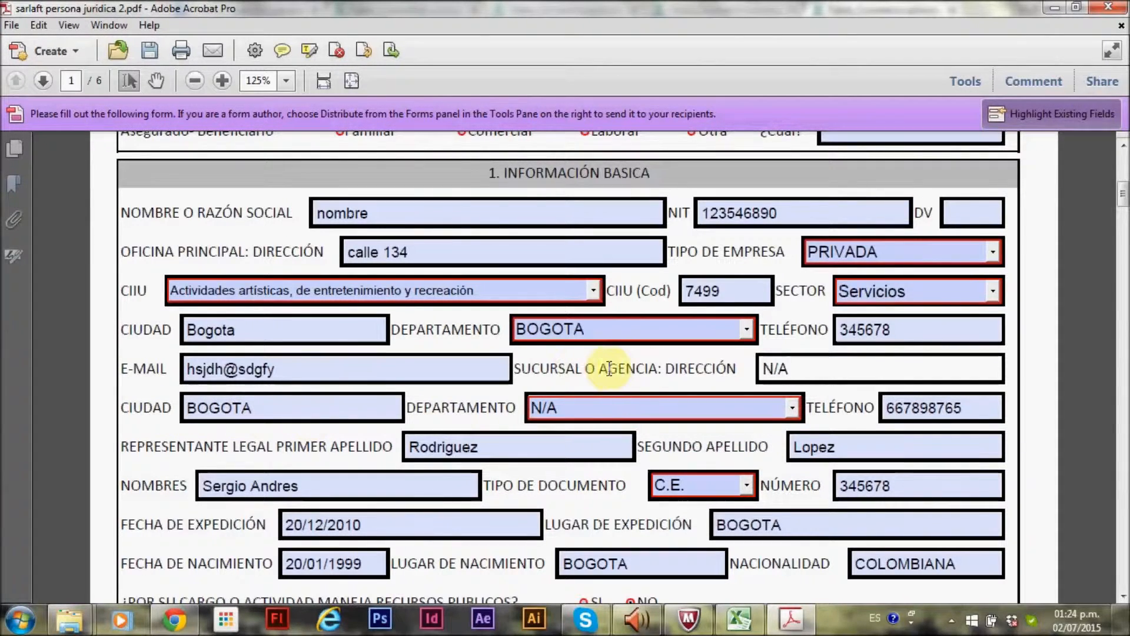
Set the branch city to N/A
drag(272, 409, 178, 408)
text(N/A)
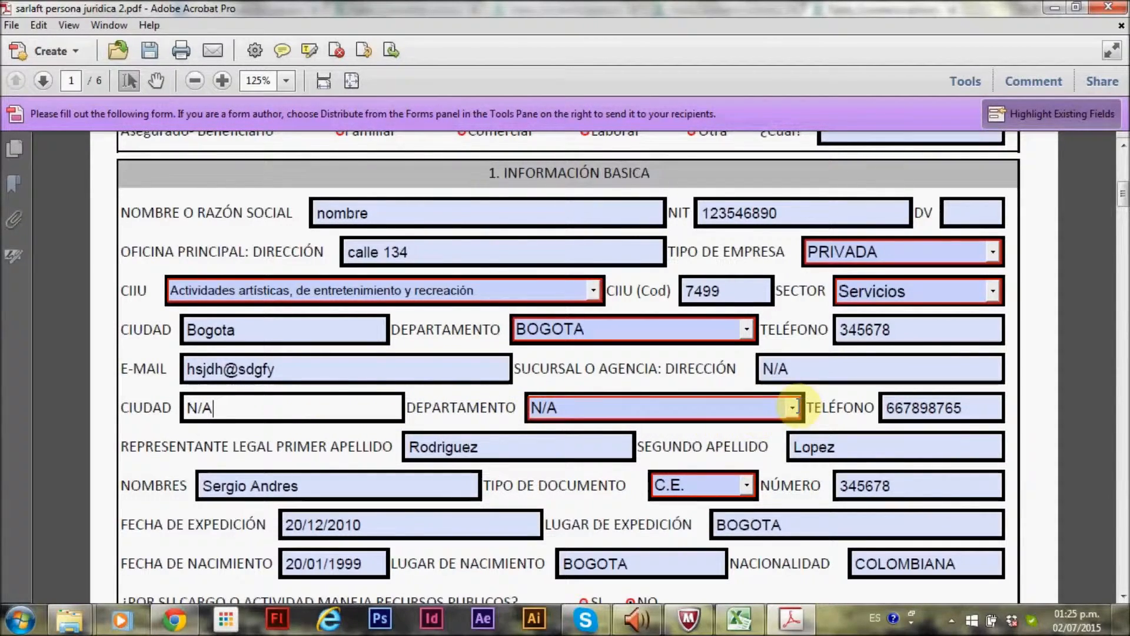
click(792, 407)
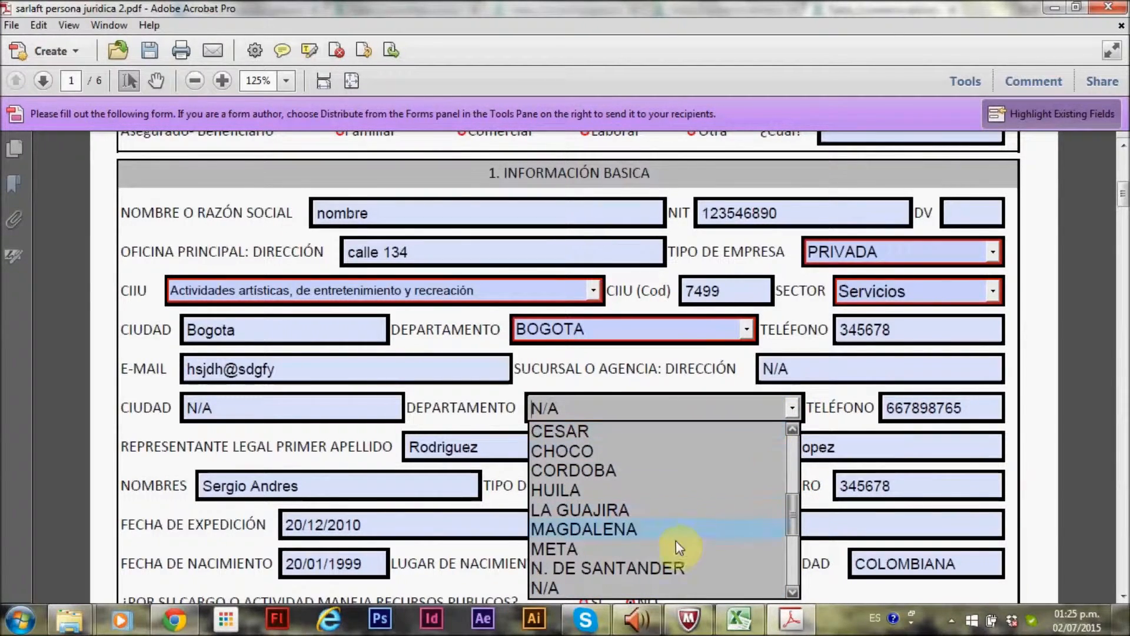
click(793, 410)
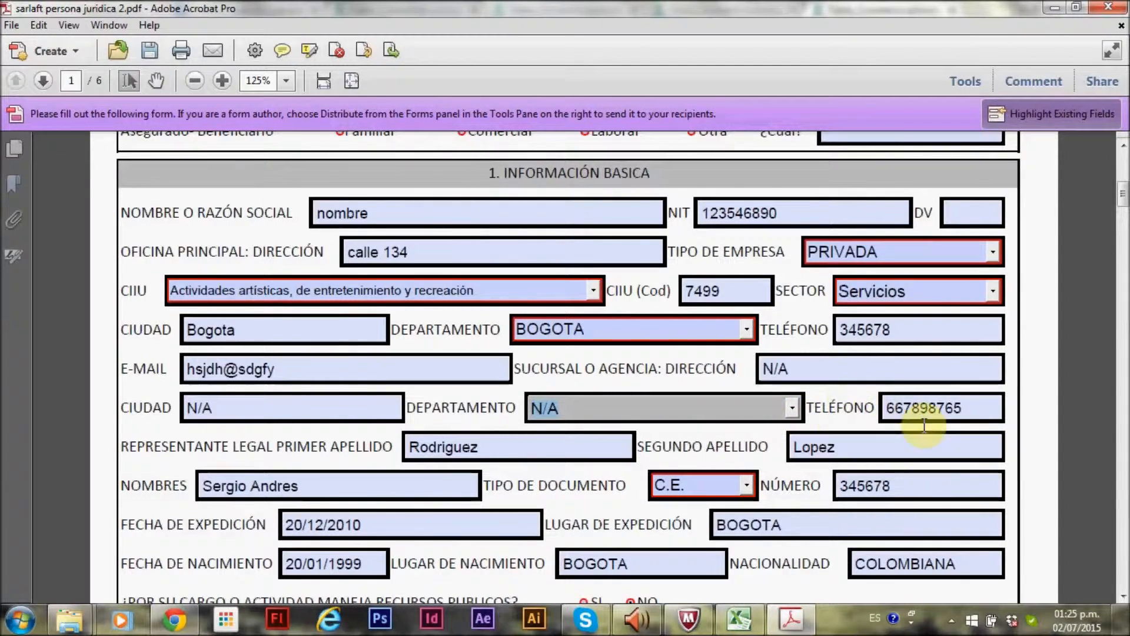
Set the branch telephone to 0
click(970, 410)
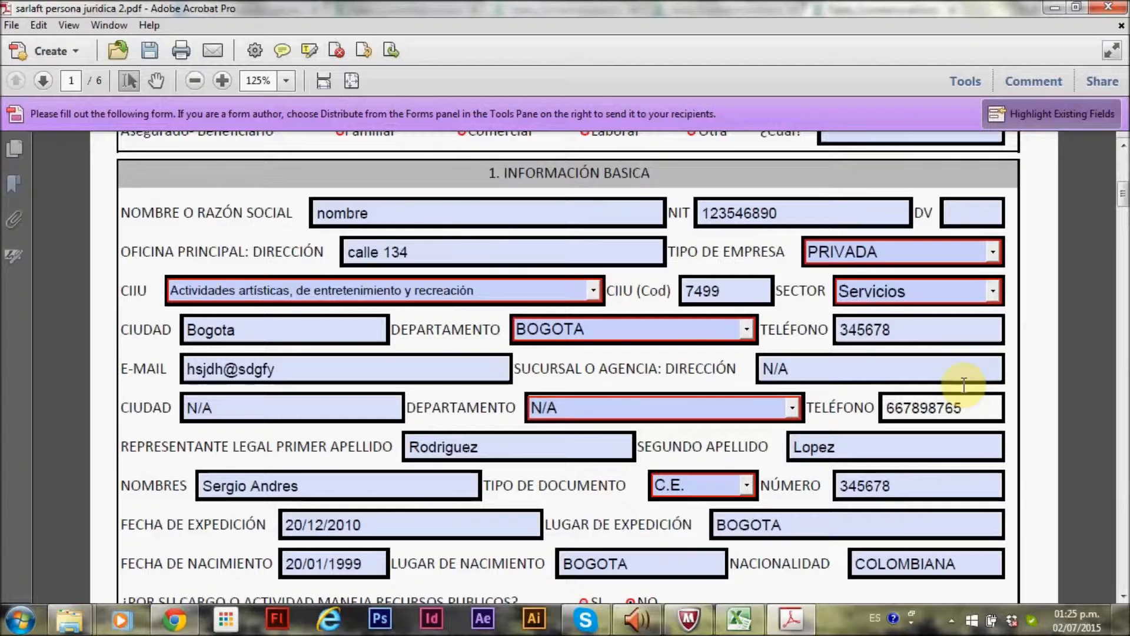
key(BackSpace)
key(BackSpace)
key(BackSpace)
key(BackSpace)
key(BackSpace)
key(BackSpace)
key(BackSpace)
key(BackSpace)
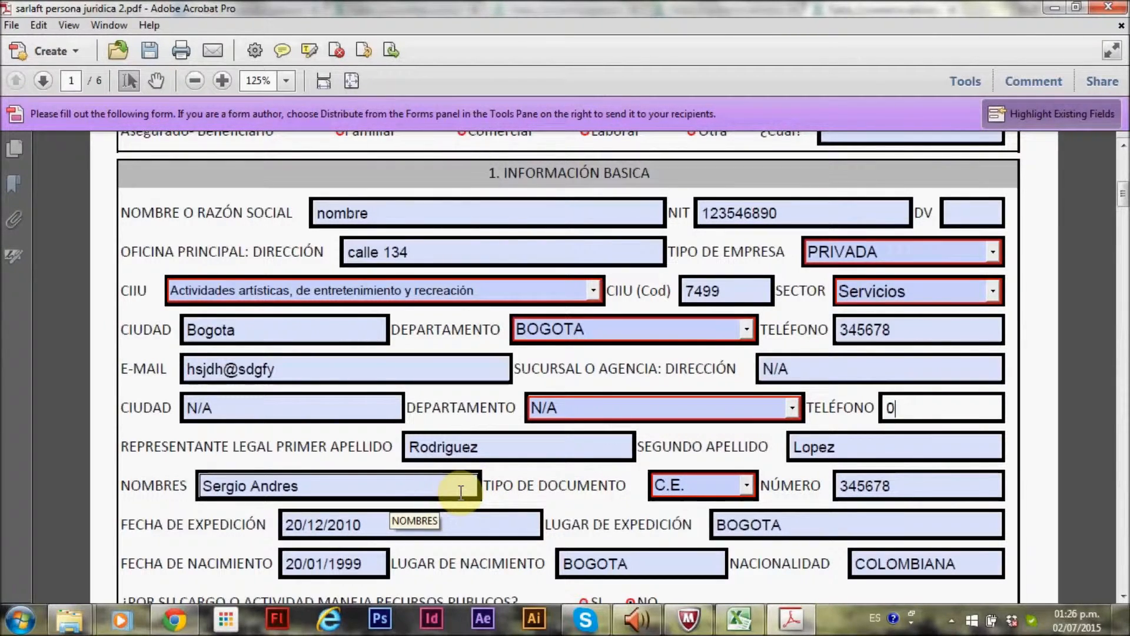
Select C.E. as the legal representative's document type
click(746, 485)
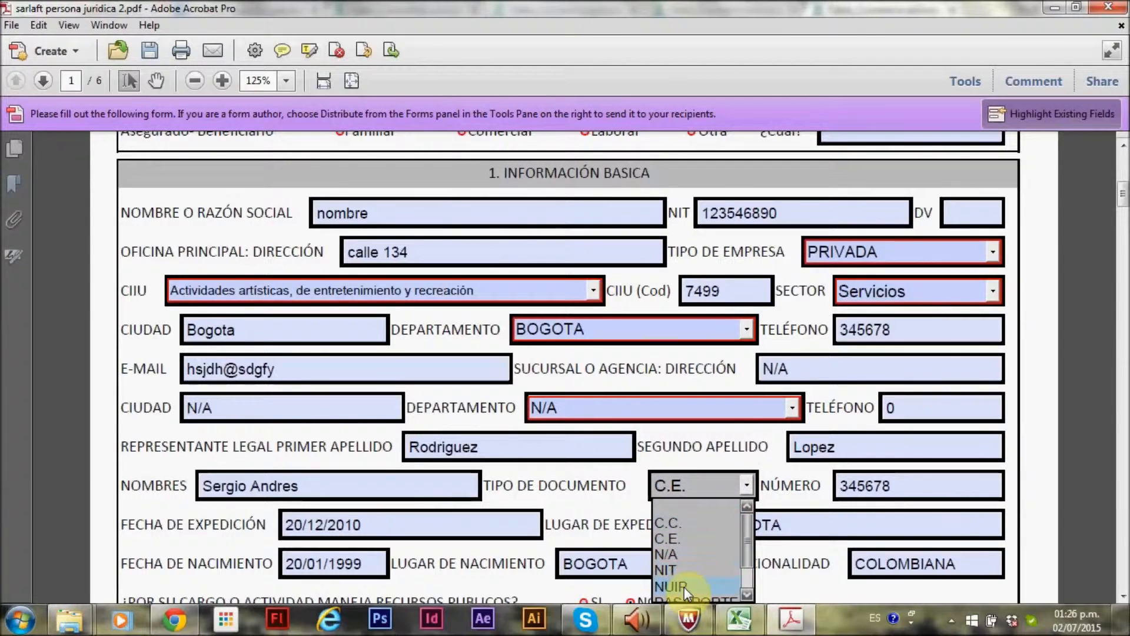
click(686, 538)
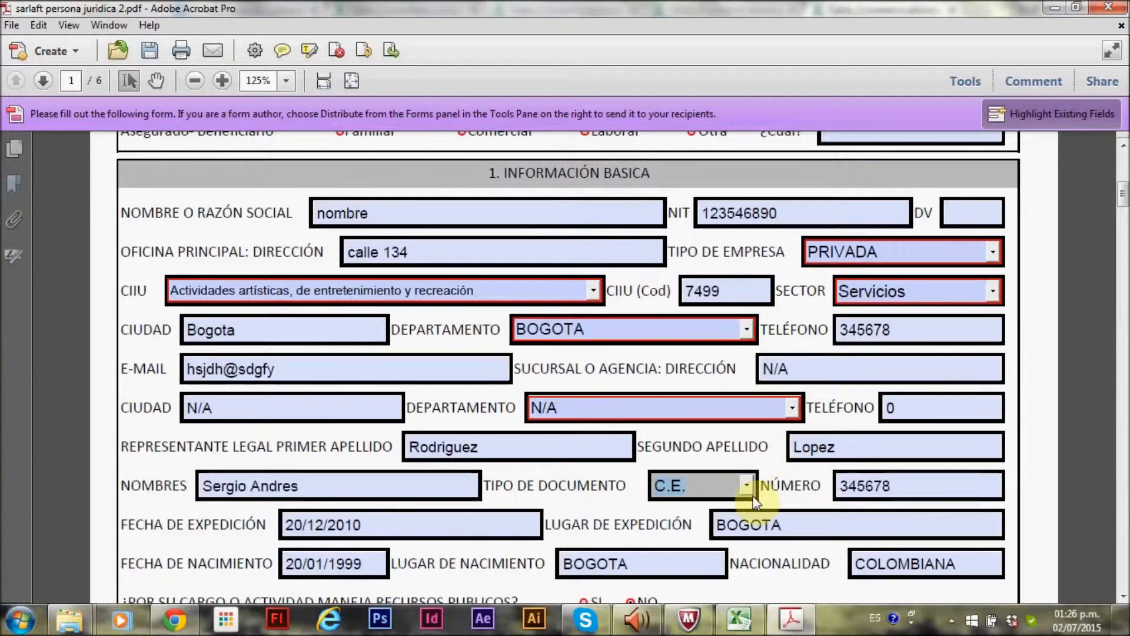
click(838, 493)
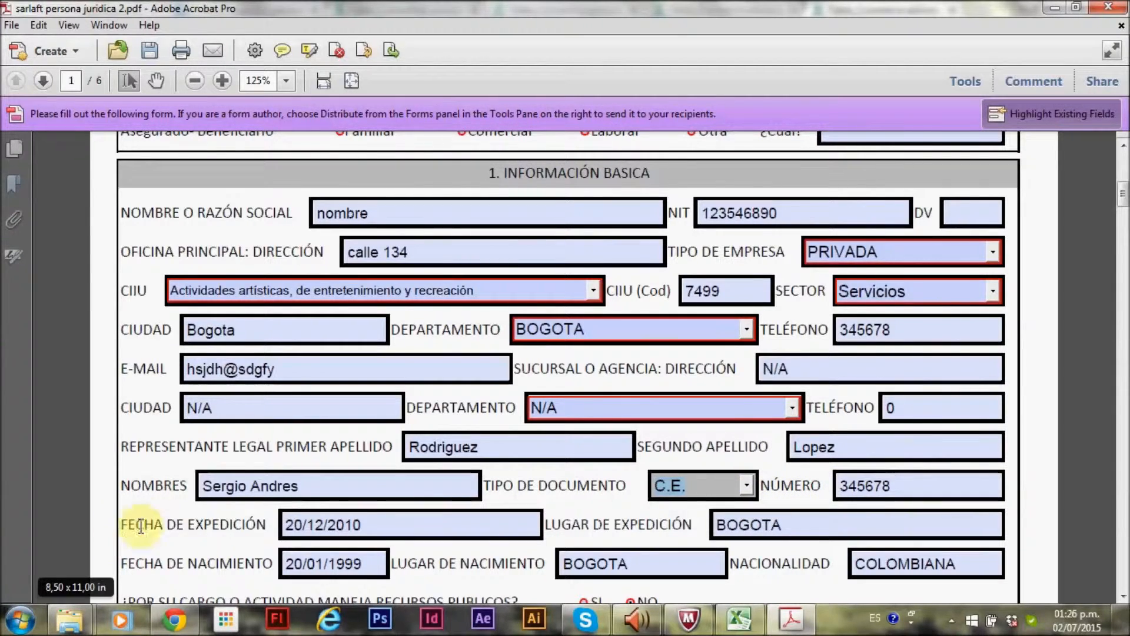
Answer SI to whether the position or activity involves managing public resources
click(285, 524)
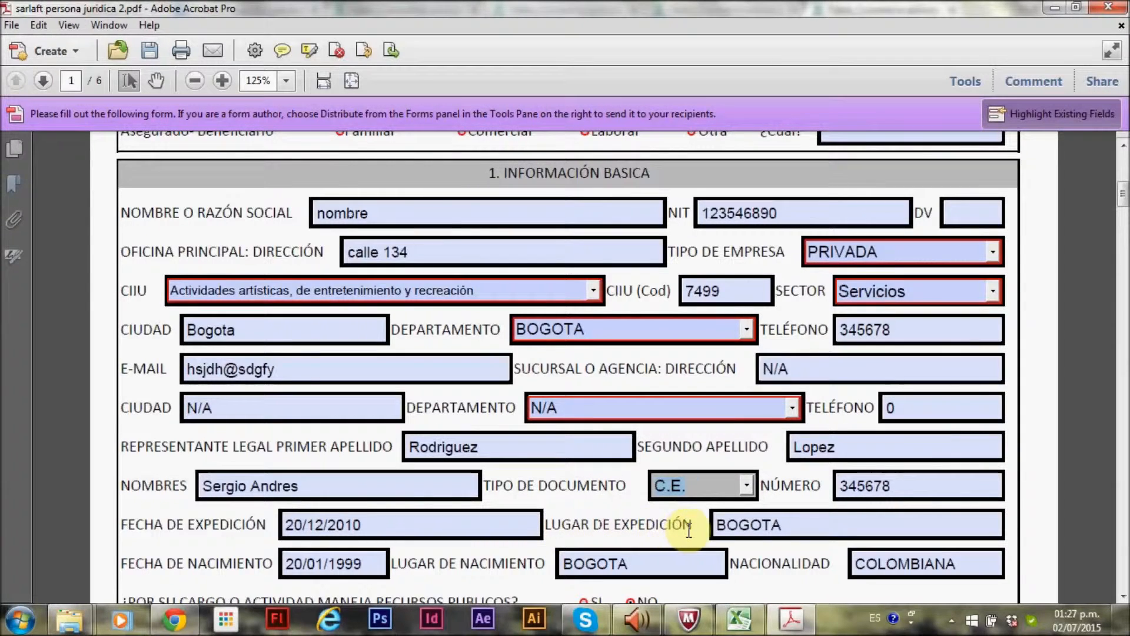
click(736, 525)
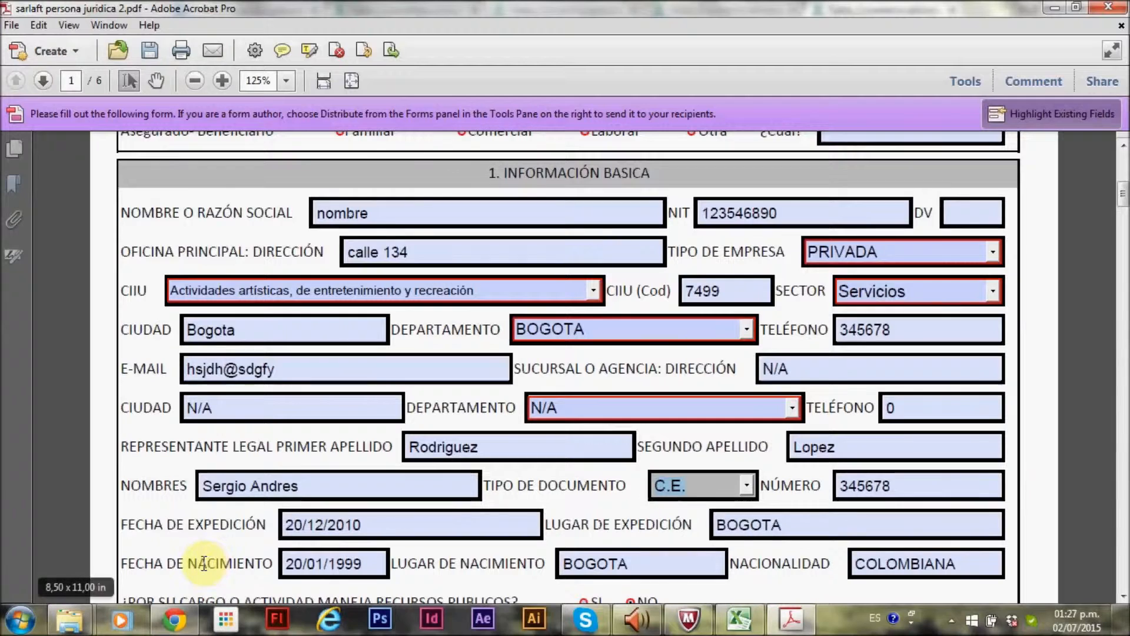
click(303, 563)
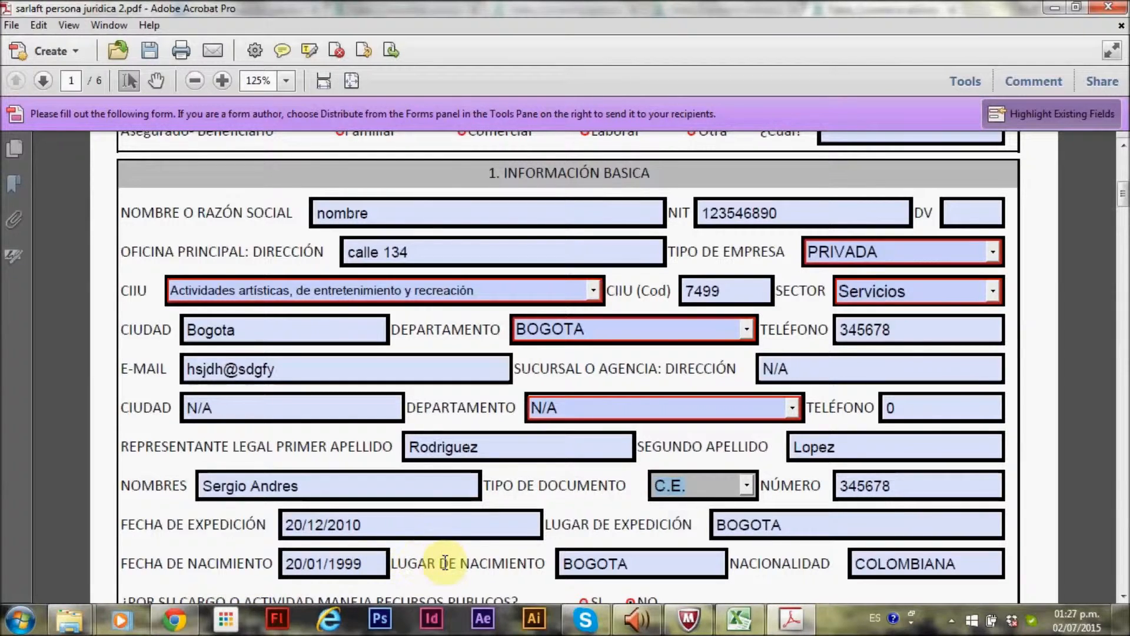
scroll(441, 564, down, 3)
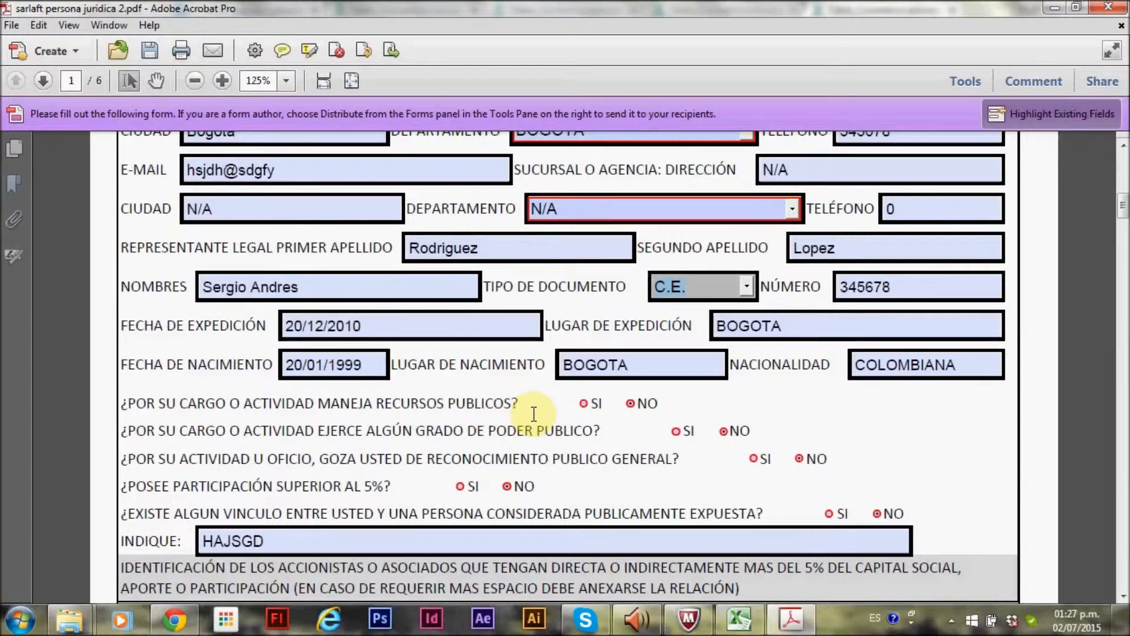
click(582, 404)
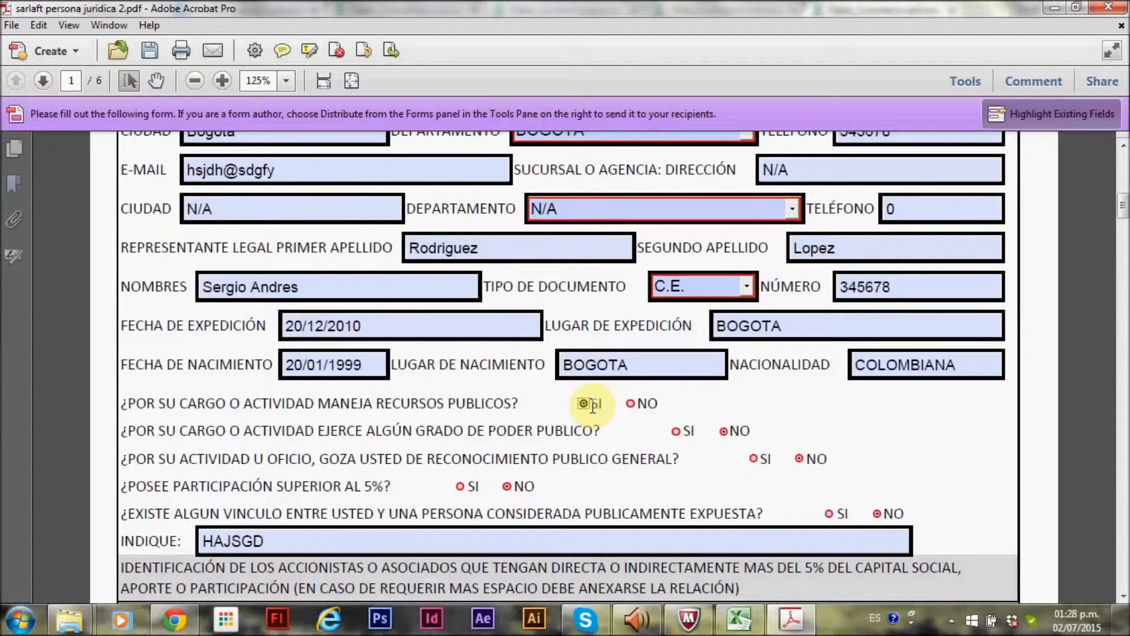
Answer NO to the questions on managing public resources and exercising public power
click(630, 405)
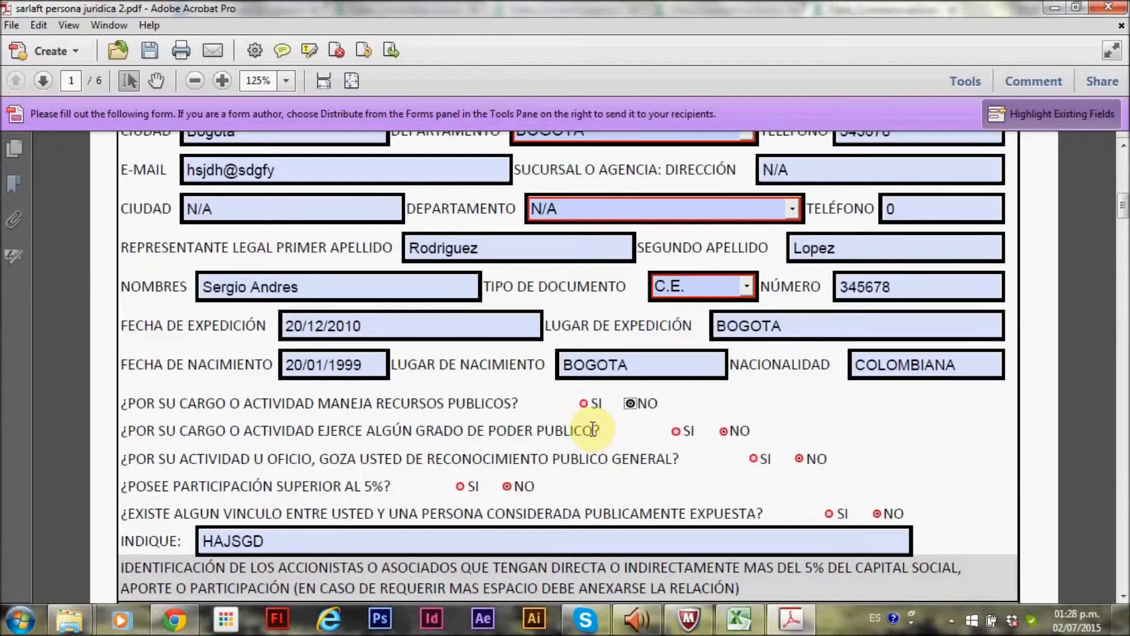
click(674, 433)
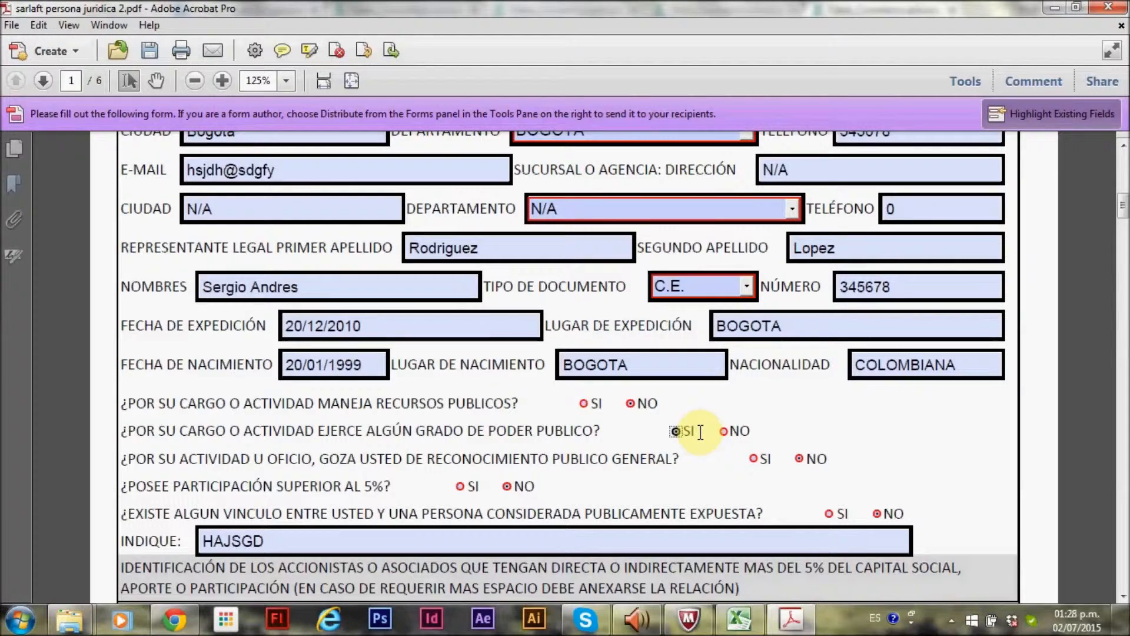
click(724, 431)
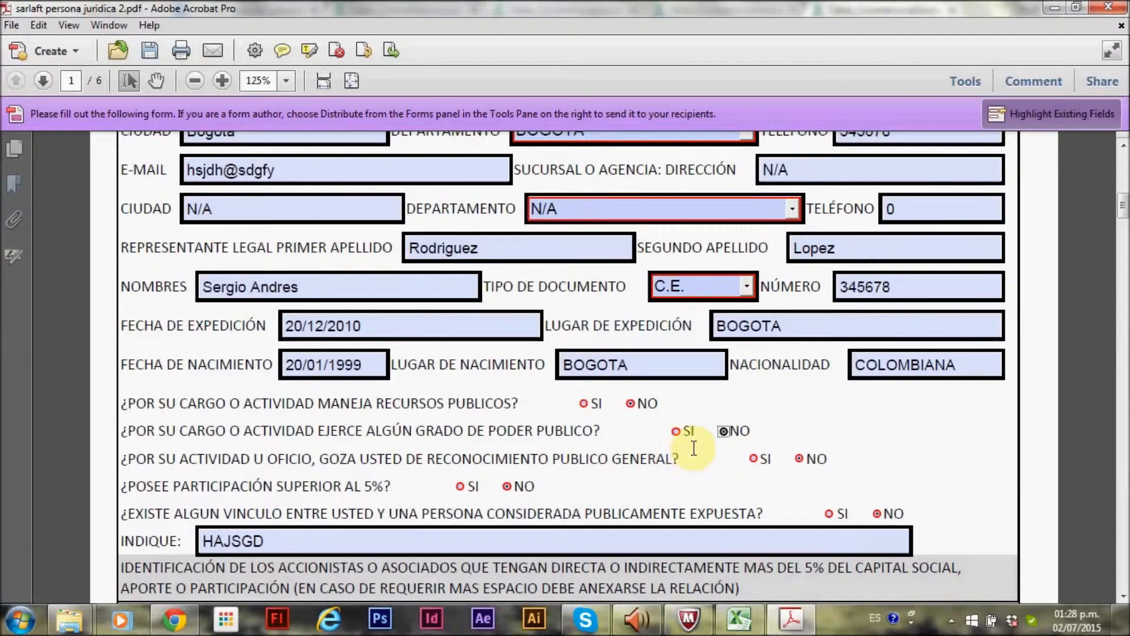
Answer NO to the questions on general public recognition and holding a participation above 5%
click(752, 461)
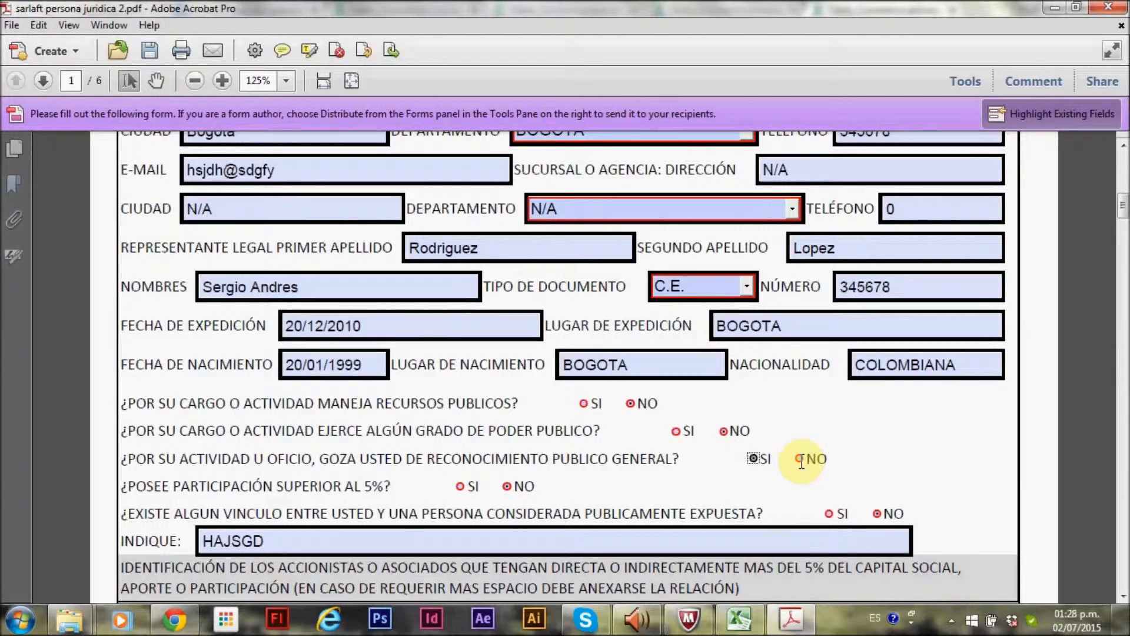
click(798, 461)
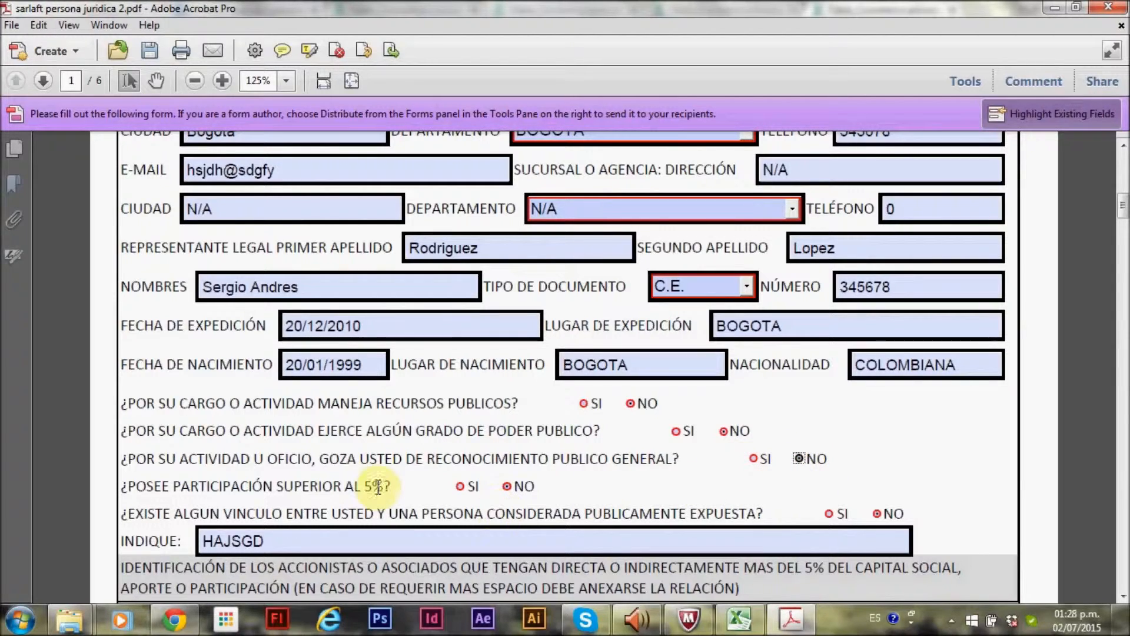
click(461, 488)
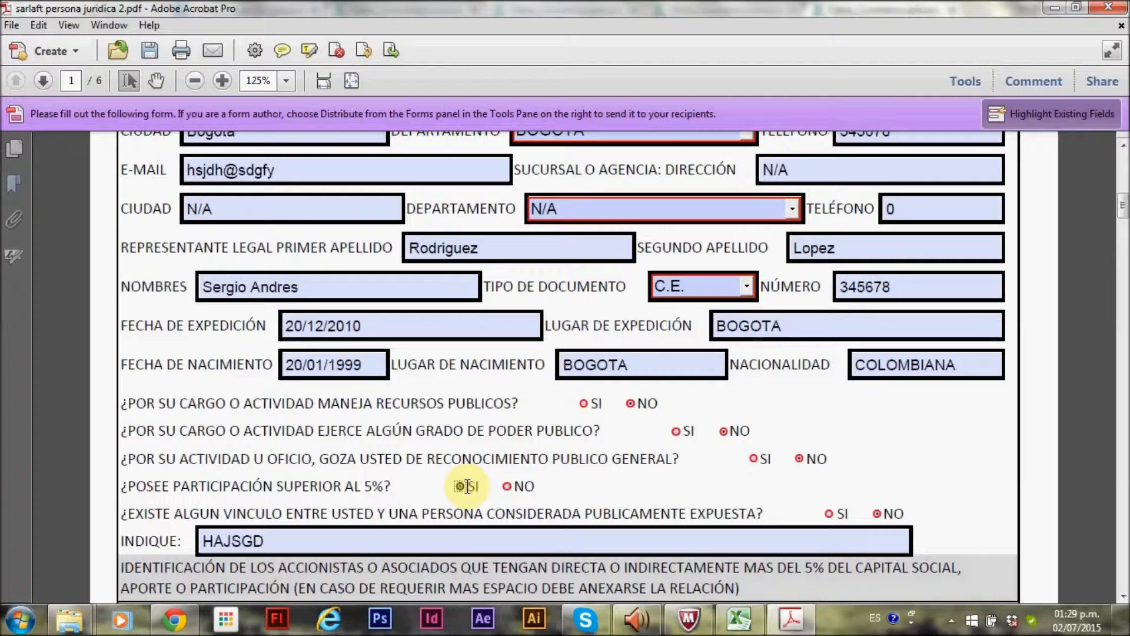
click(507, 487)
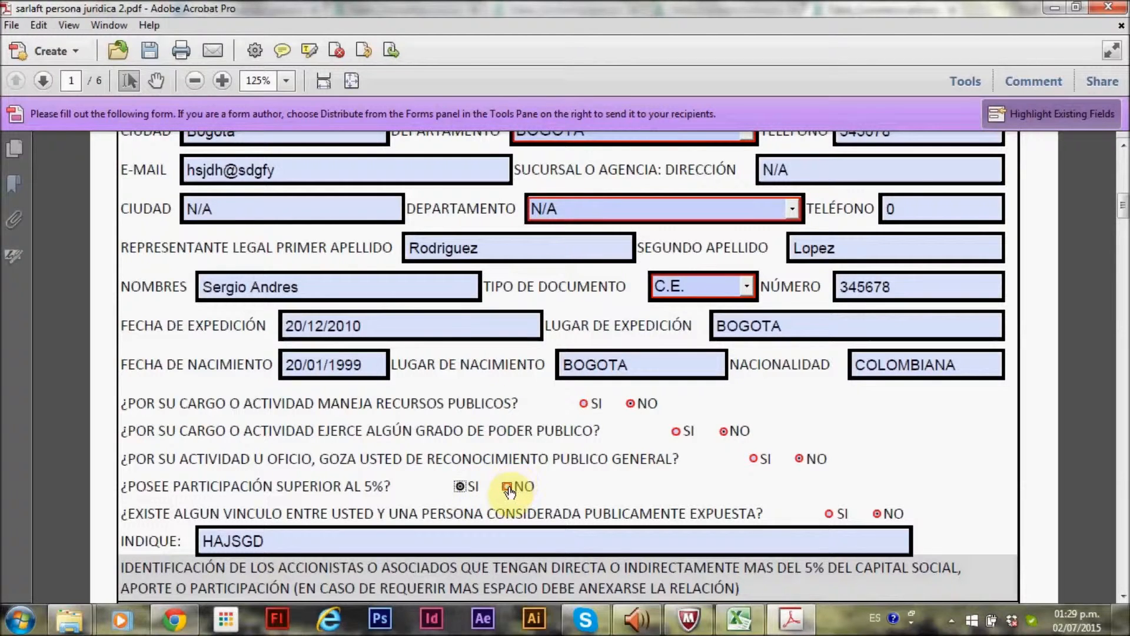
Answer NO to whether there is a link with a politically exposed person
scroll(760, 435, down, 3)
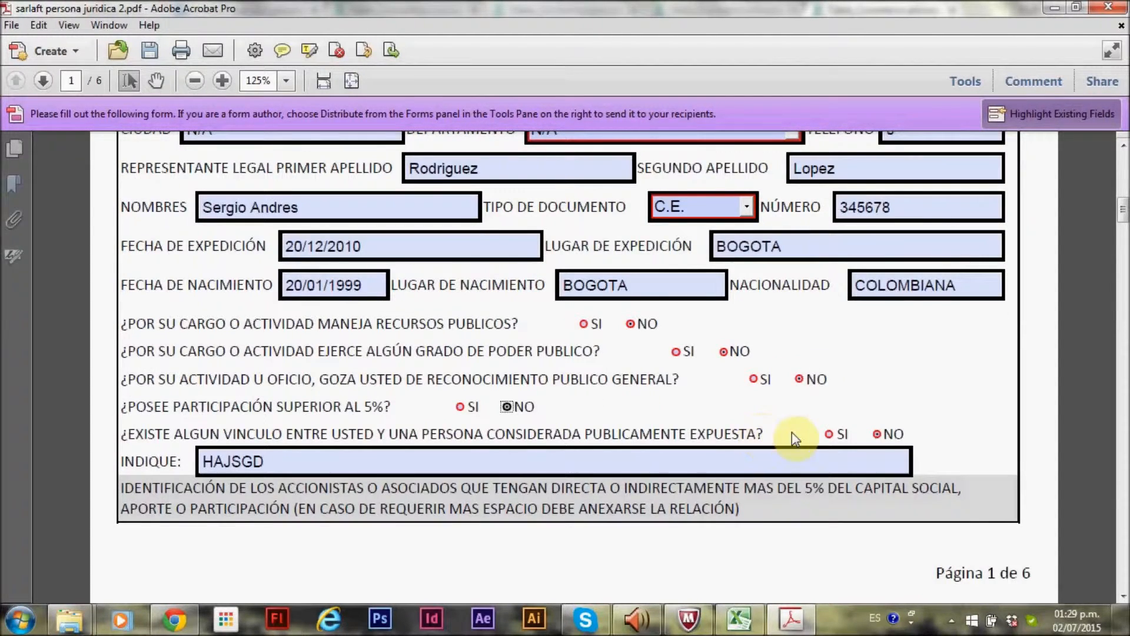
click(828, 434)
click(216, 460)
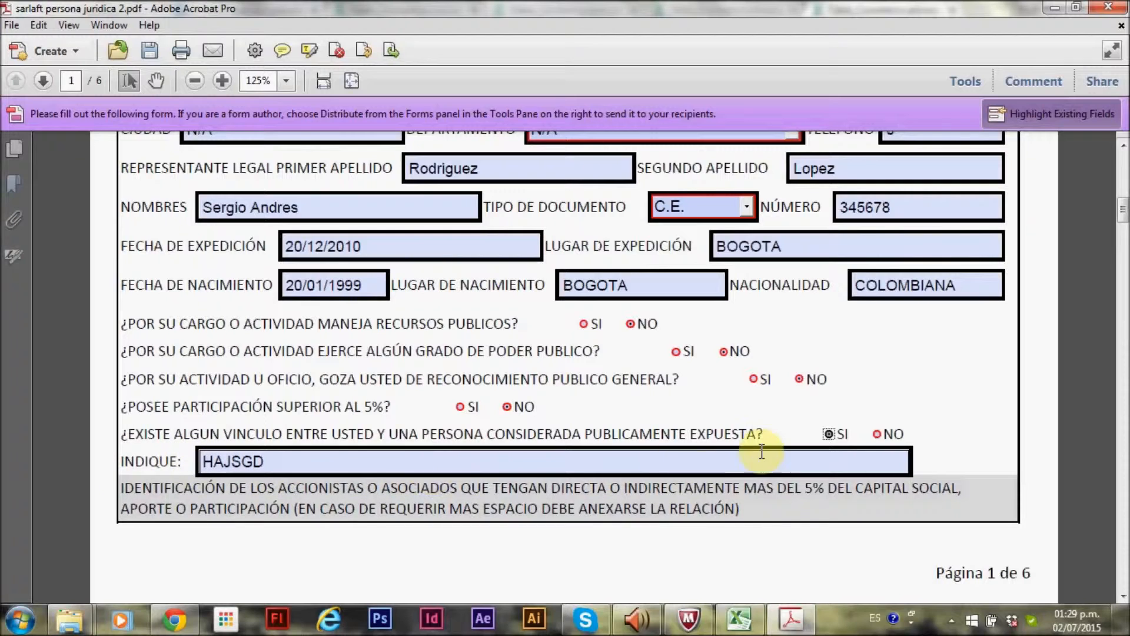
click(876, 434)
Replace the text in the Indique field with N/A
scroll(869, 433, down, 1)
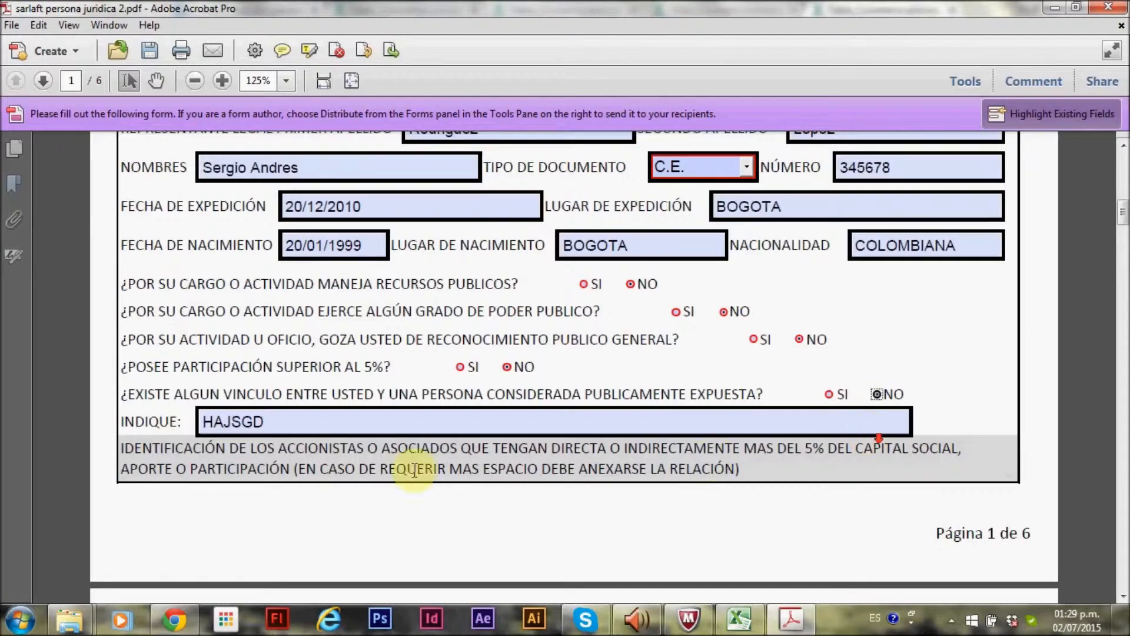
drag(269, 463, 204, 463)
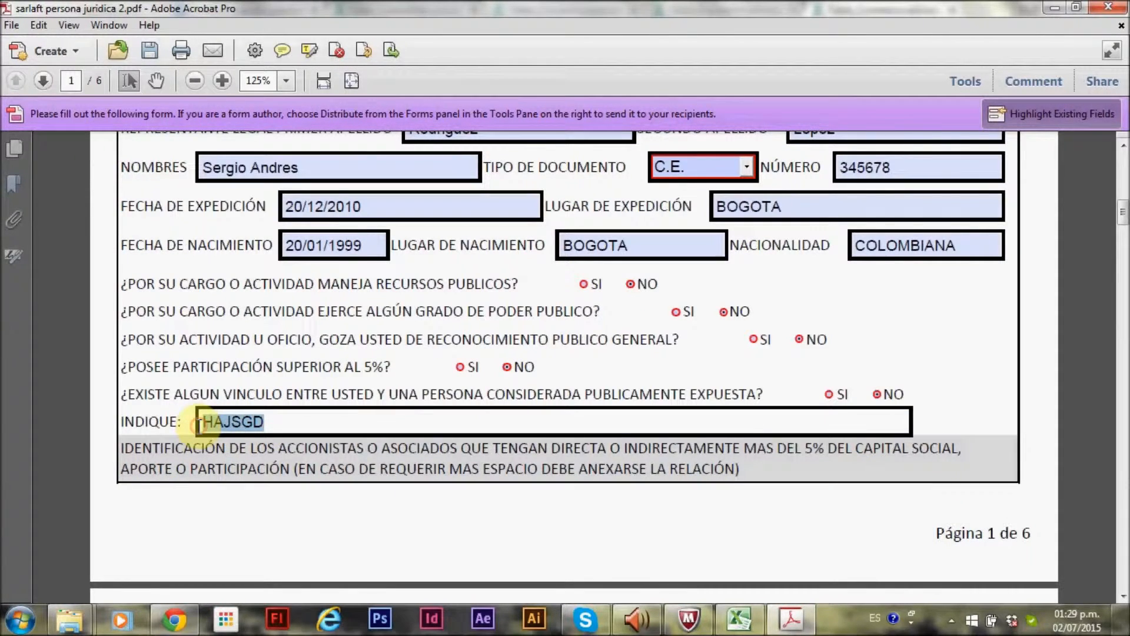
text(N/A)
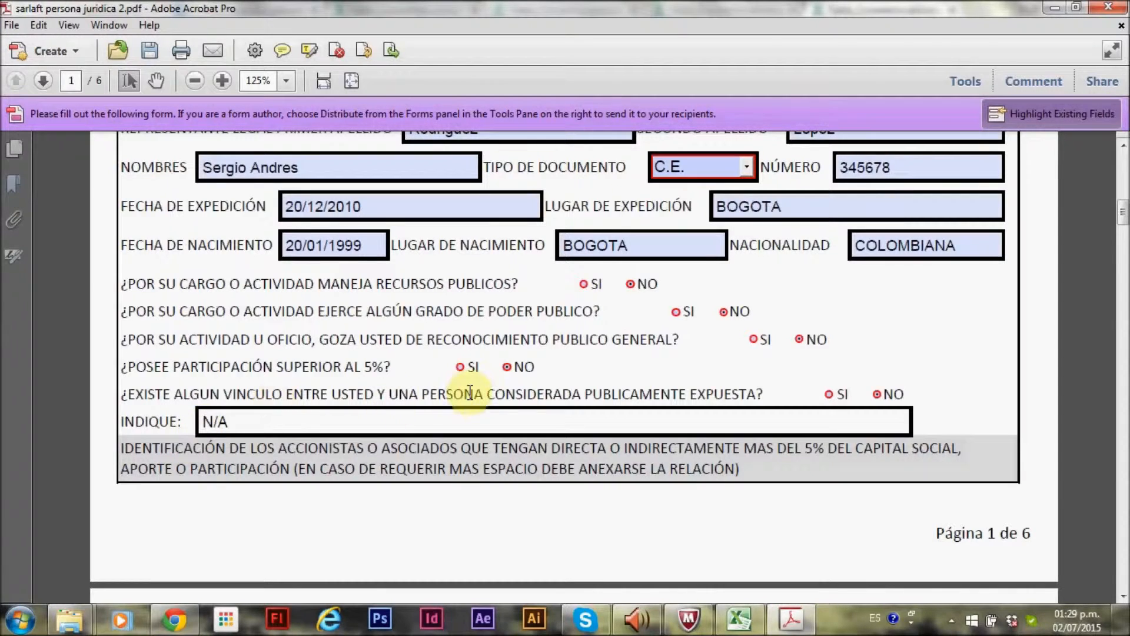
Review the first shareholder row's answers in the shareholders table on page 2
scroll(477, 441, down, 2)
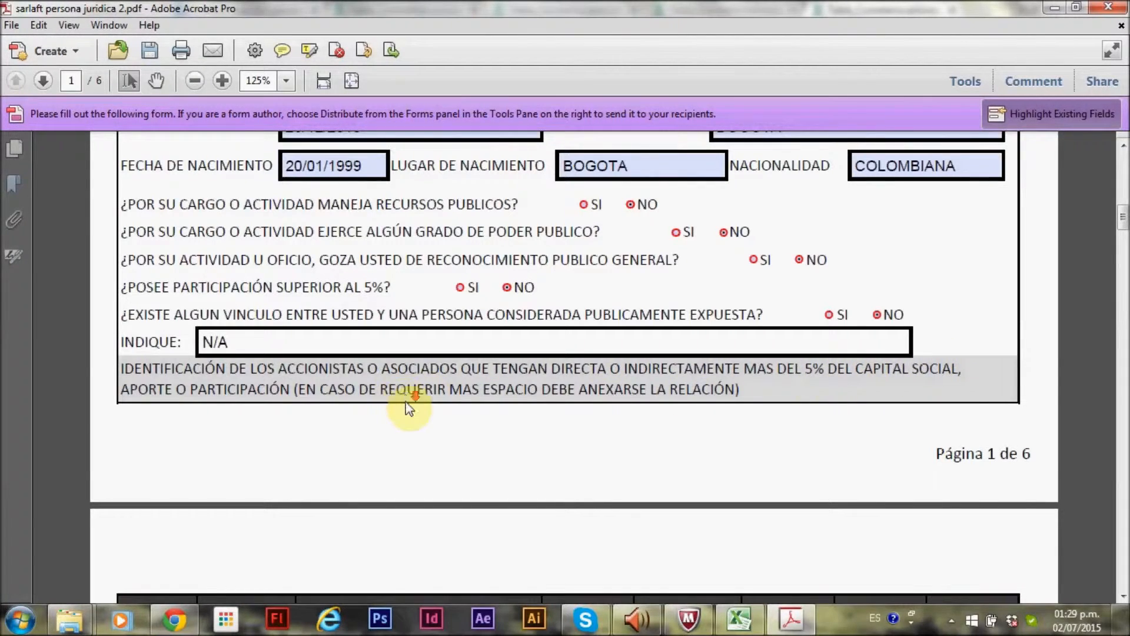
scroll(408, 405, down, 10)
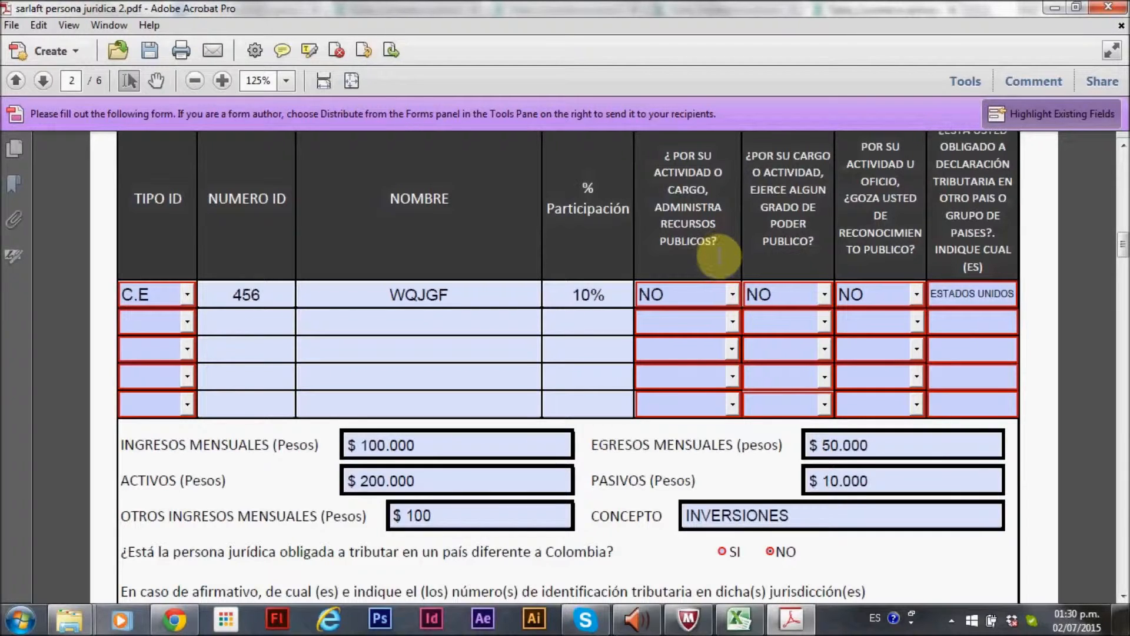
click(730, 295)
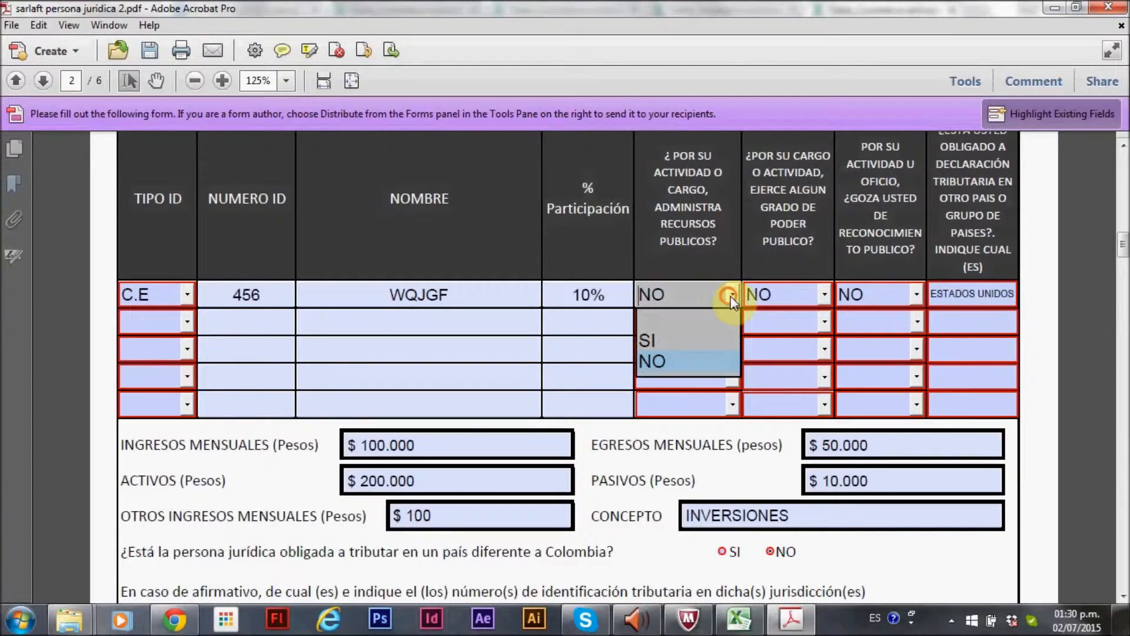
click(684, 364)
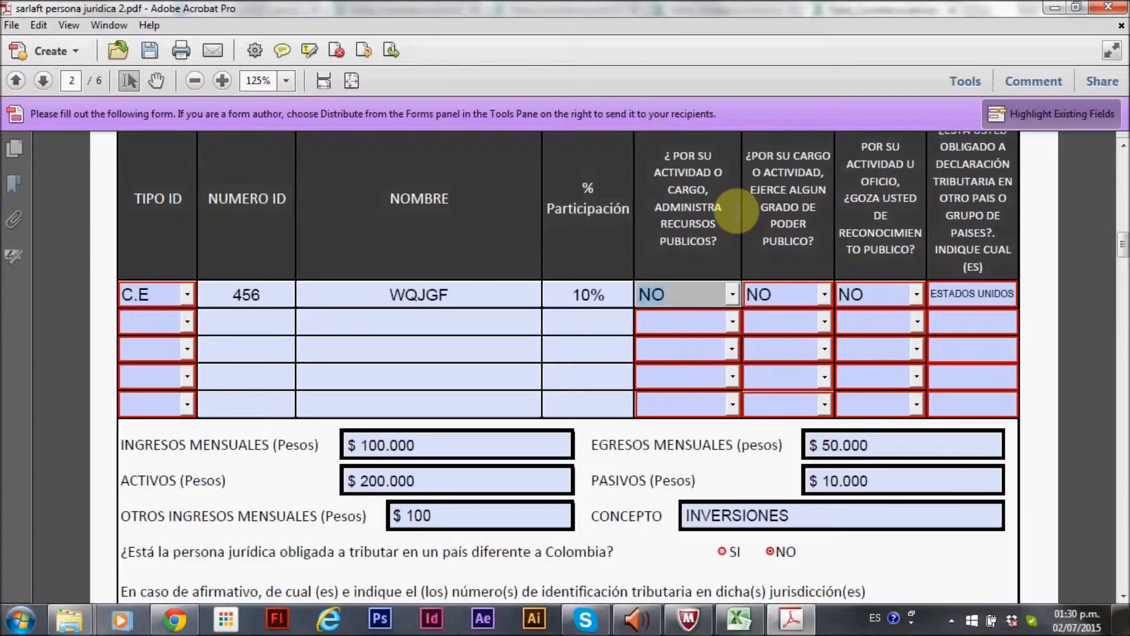
click(824, 293)
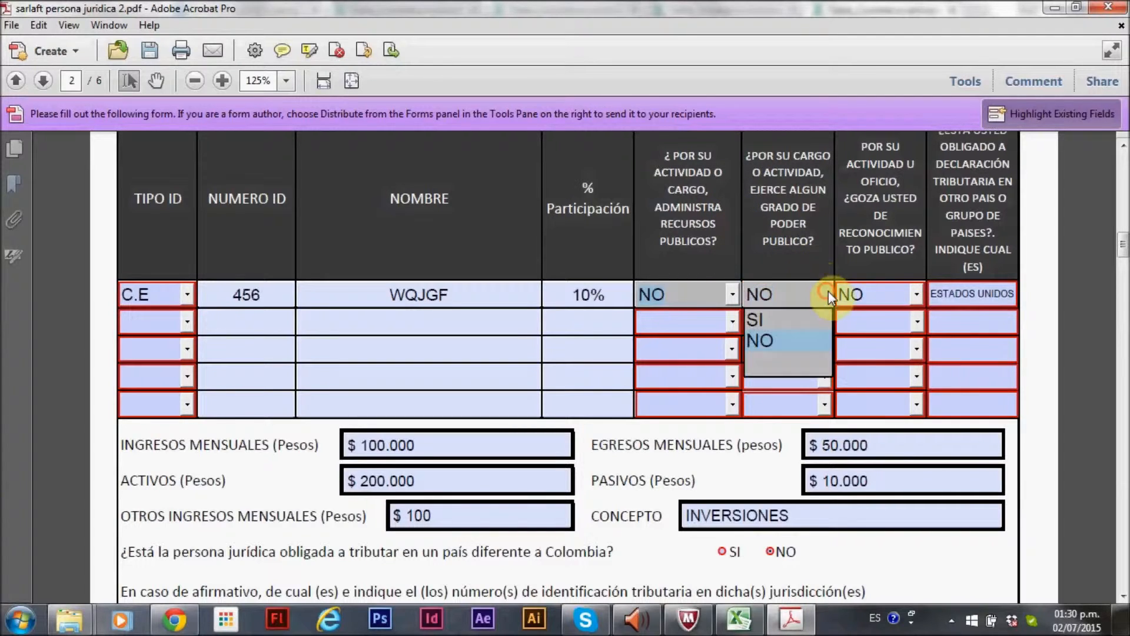
click(828, 295)
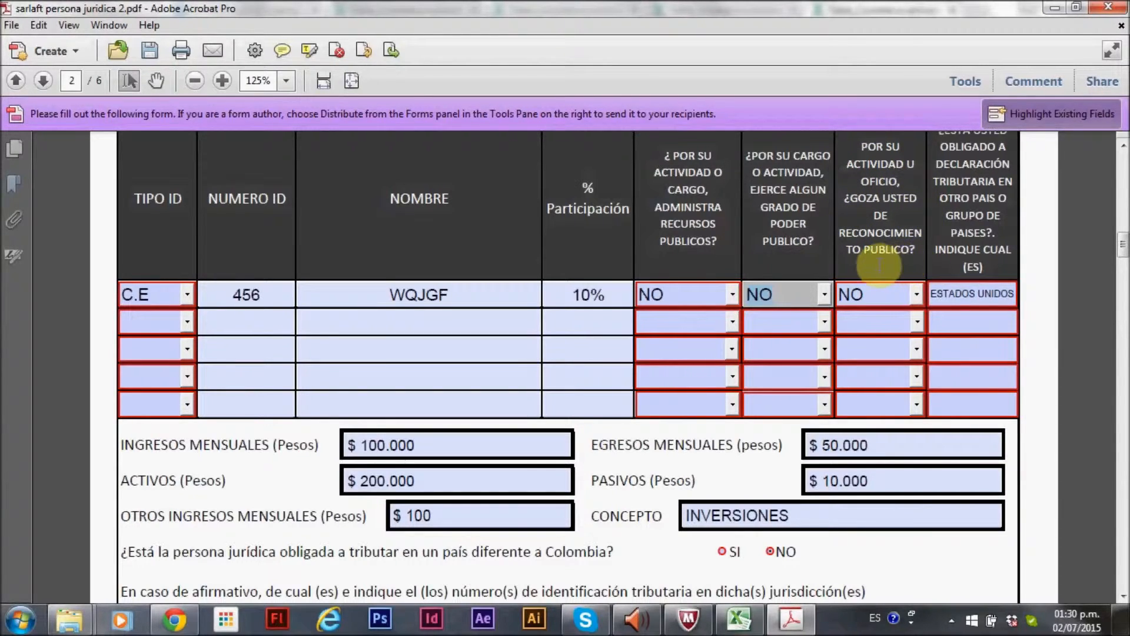
click(917, 294)
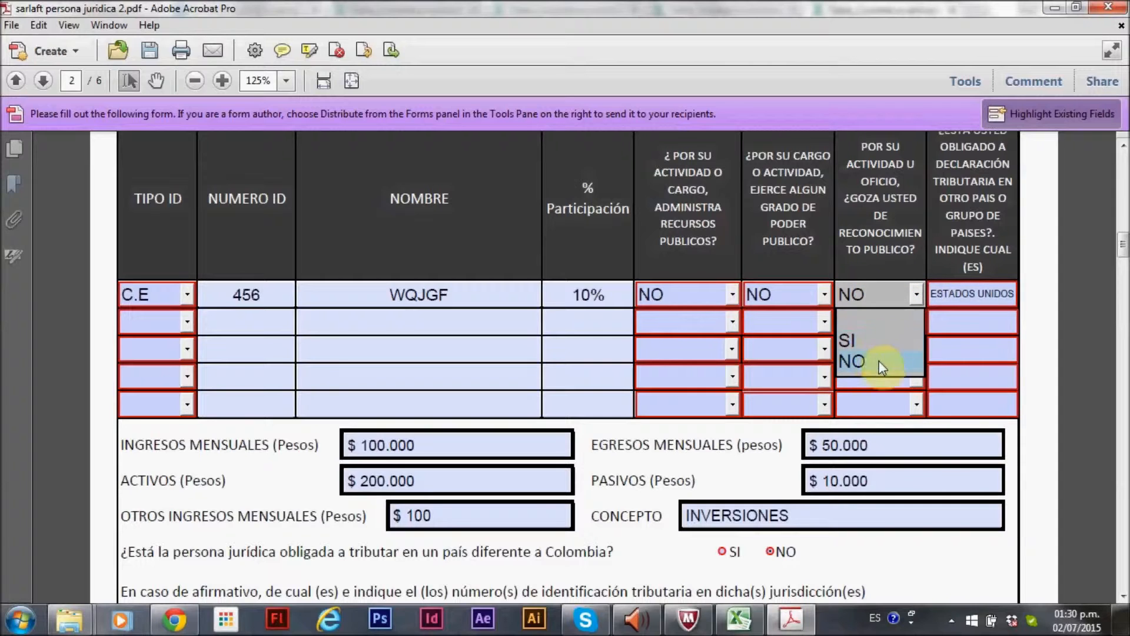
click(922, 293)
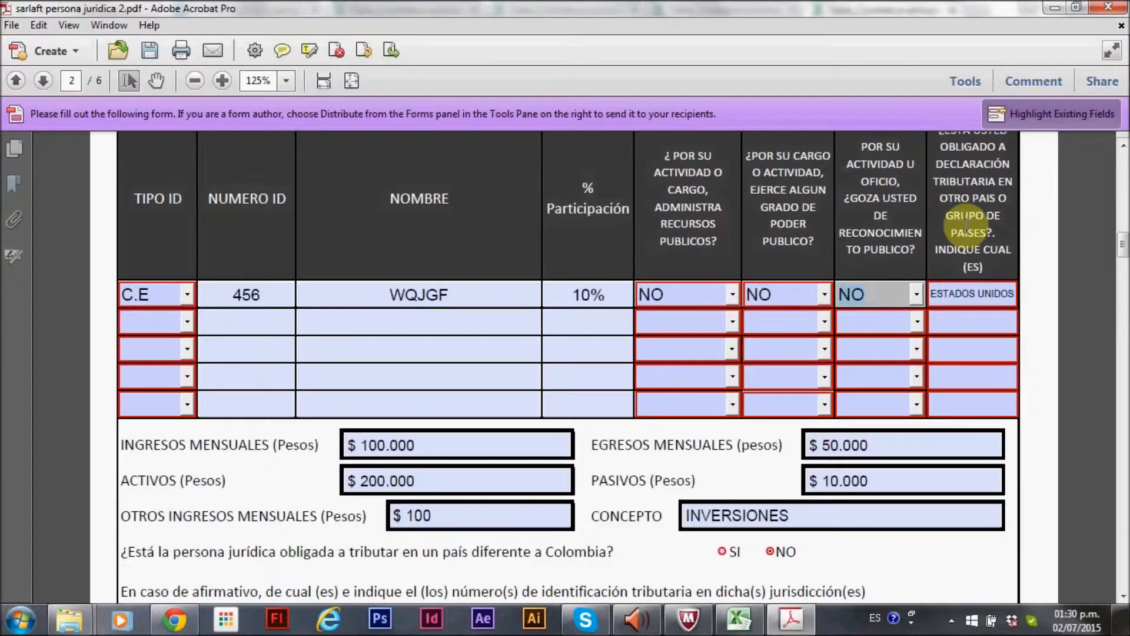
scroll(975, 223, up, 1)
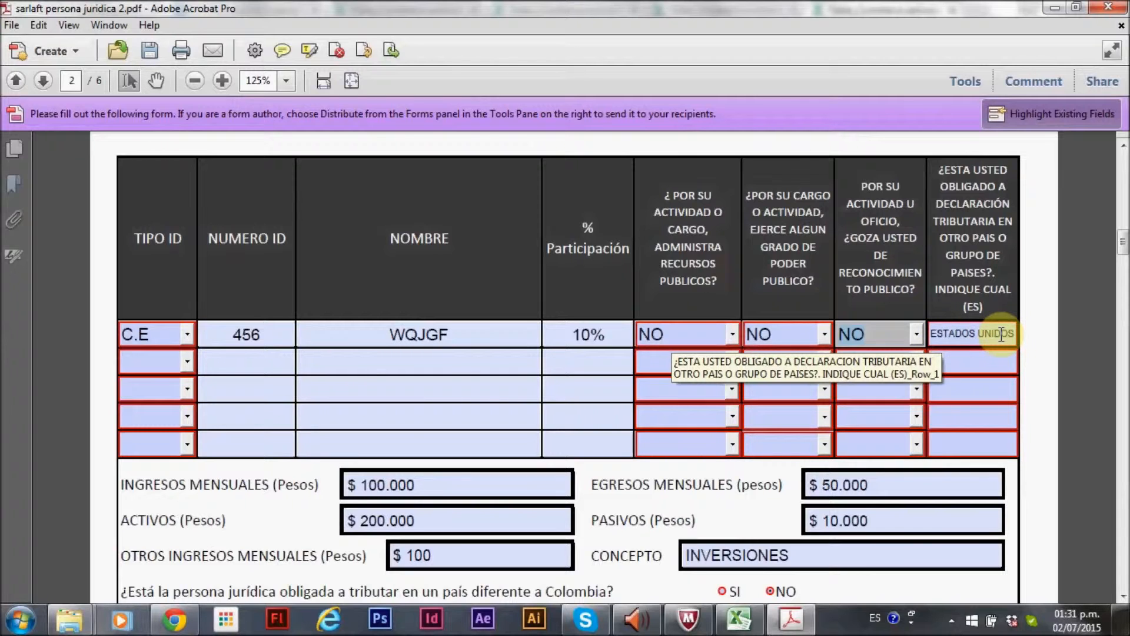
scroll(1001, 334, down, 1)
scroll(677, 415, down, 2)
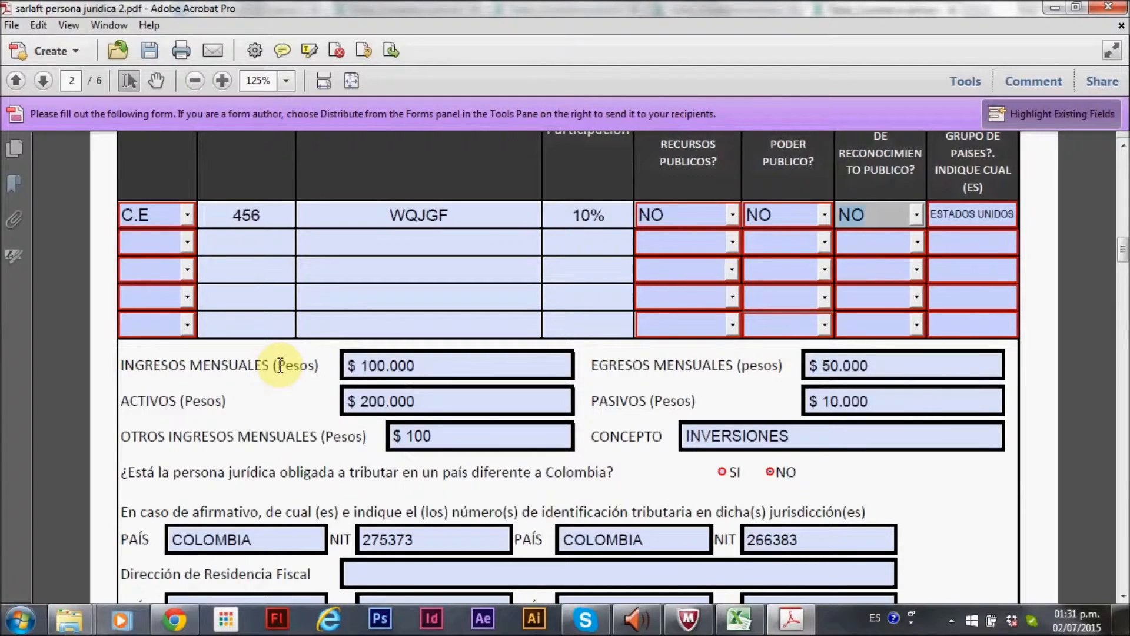
Answer SI to whether the legal entity must pay taxes in a country other than Colombia
click(413, 366)
click(391, 347)
click(426, 363)
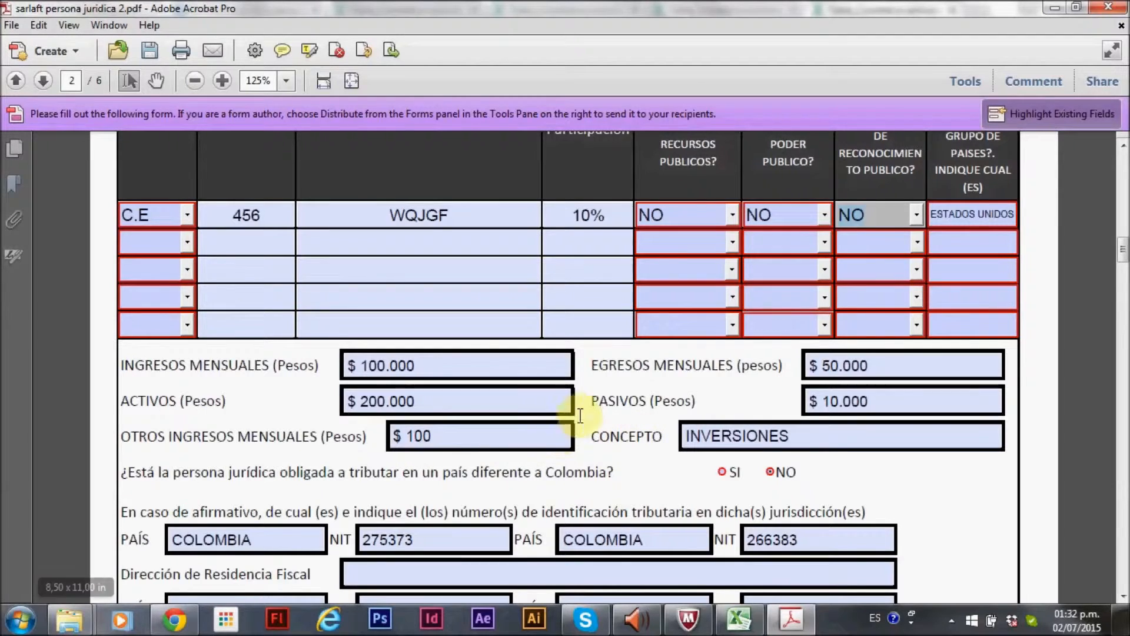
click(692, 426)
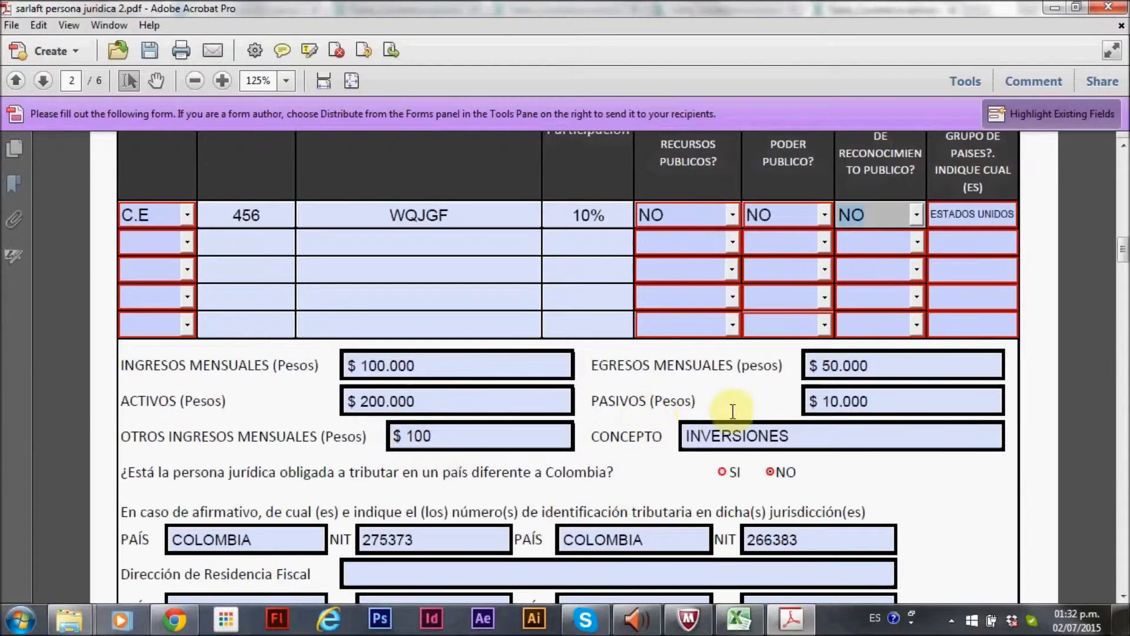
click(721, 473)
Review the tax country, NIT and fiscal residence address fields
scroll(720, 473, down, 6)
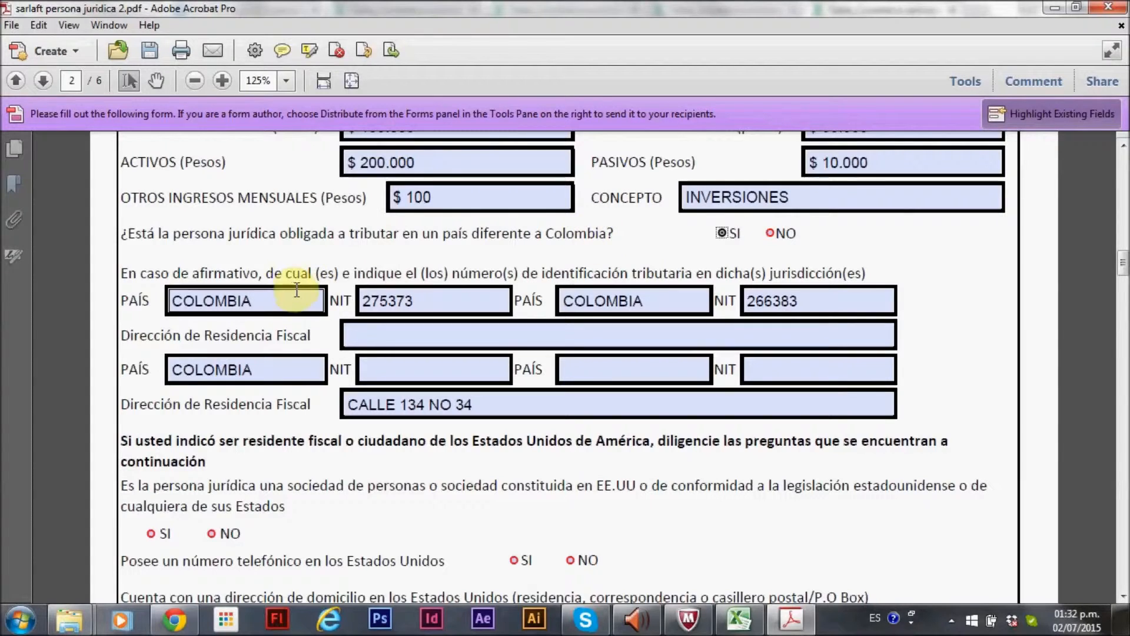
click(179, 302)
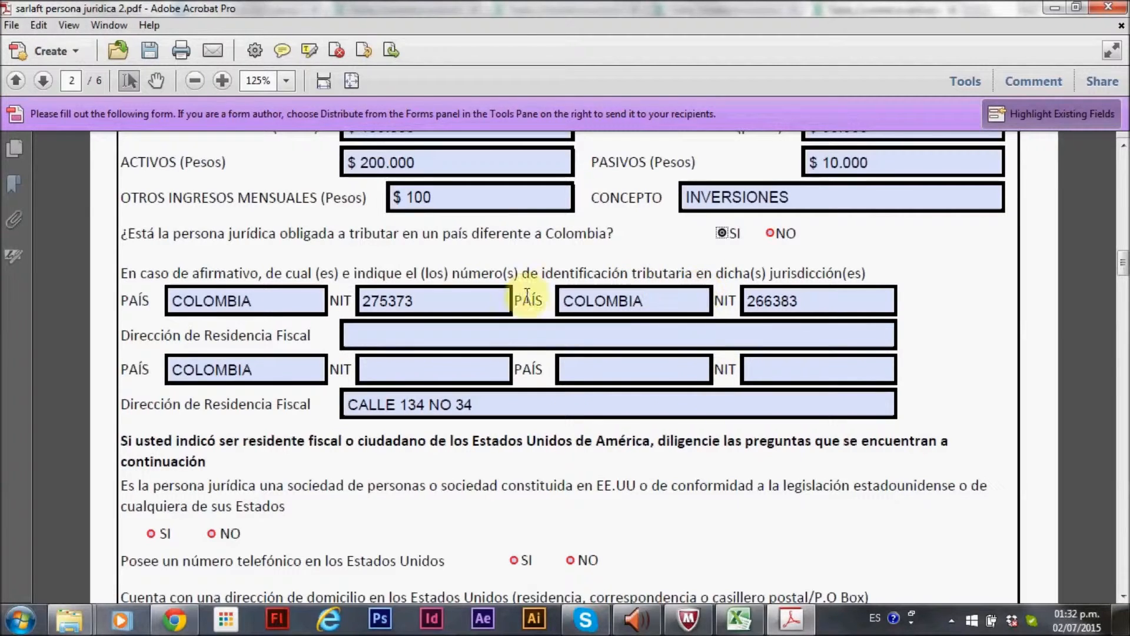
click(384, 299)
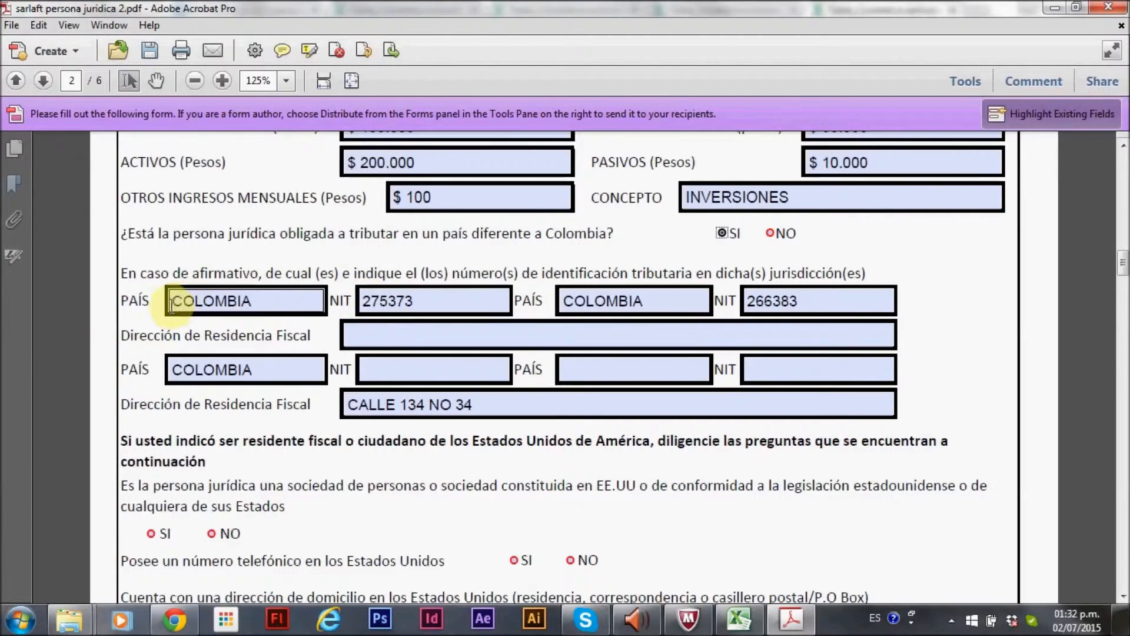
click(302, 304)
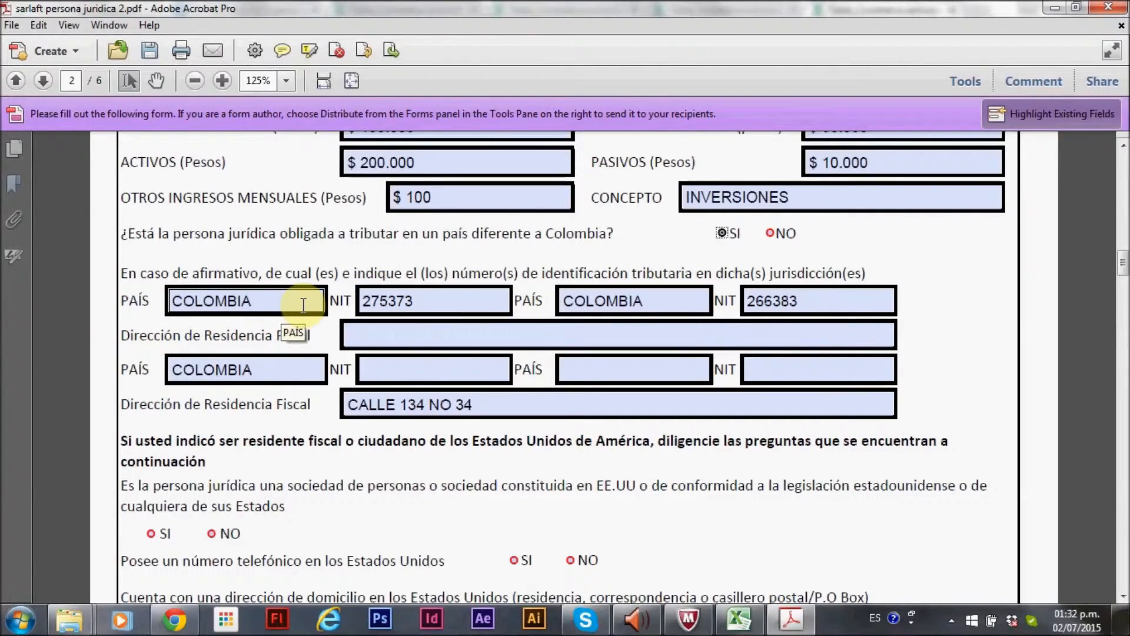
click(363, 301)
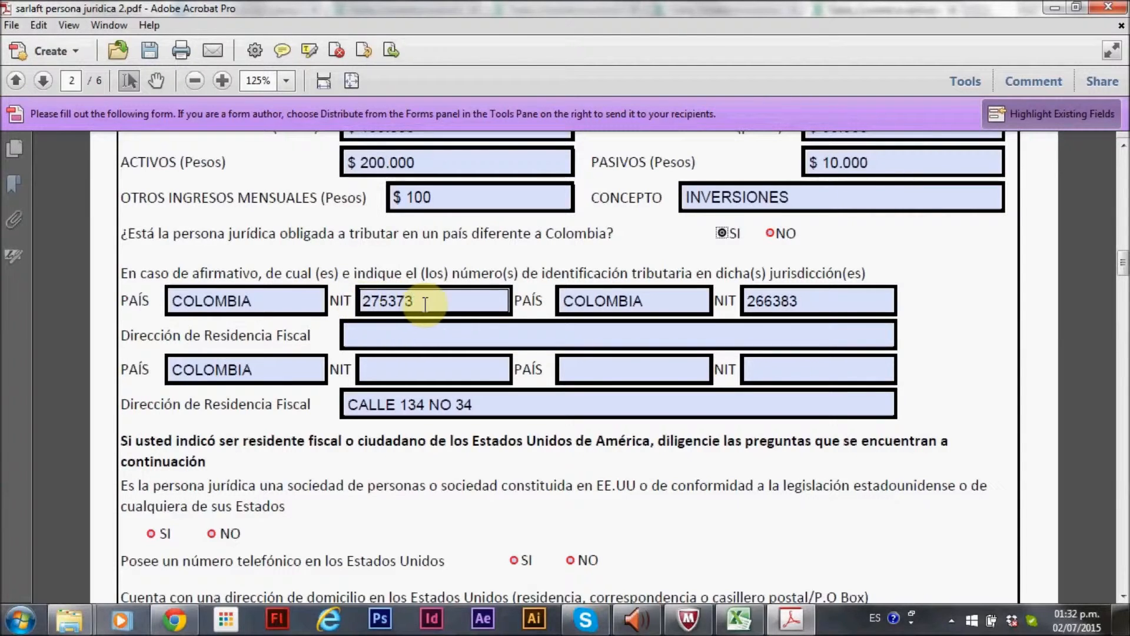
click(565, 314)
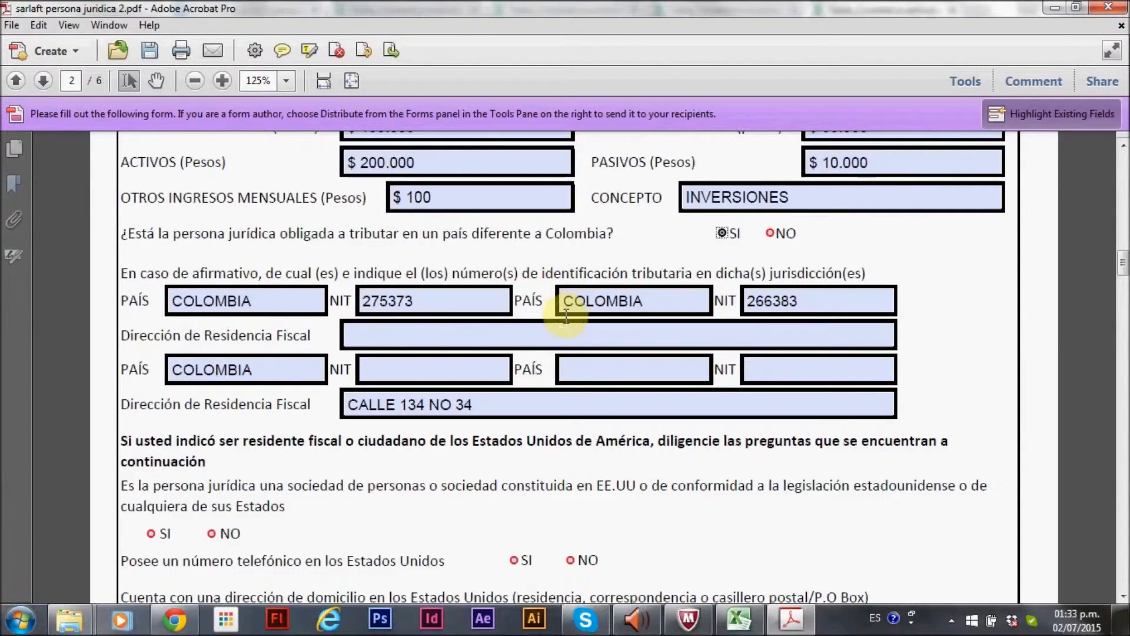
click(407, 300)
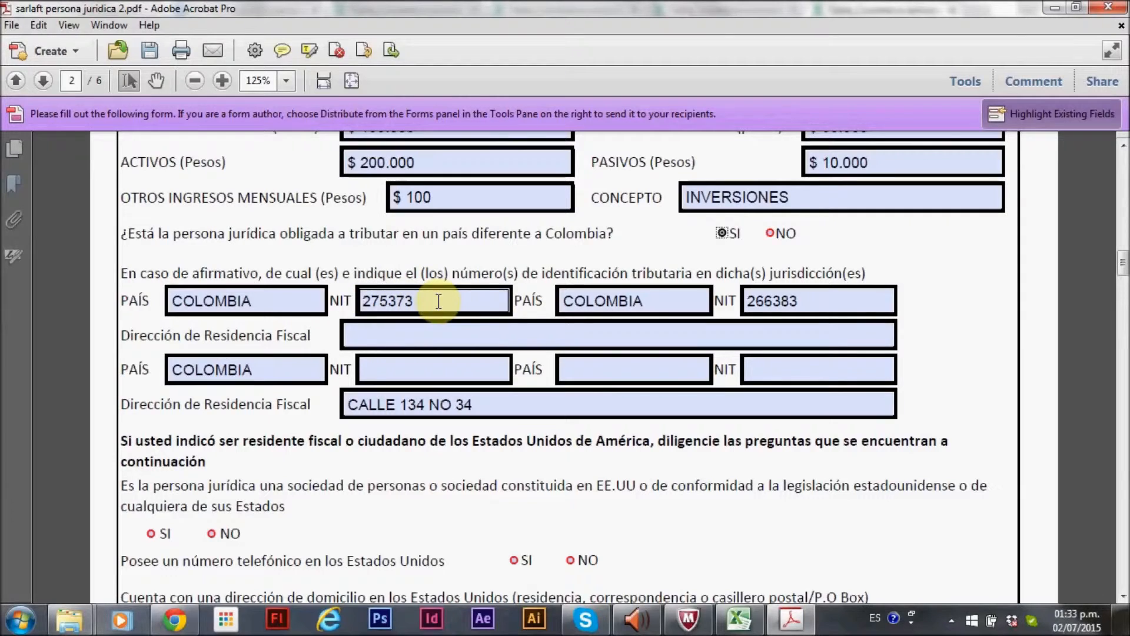
click(583, 302)
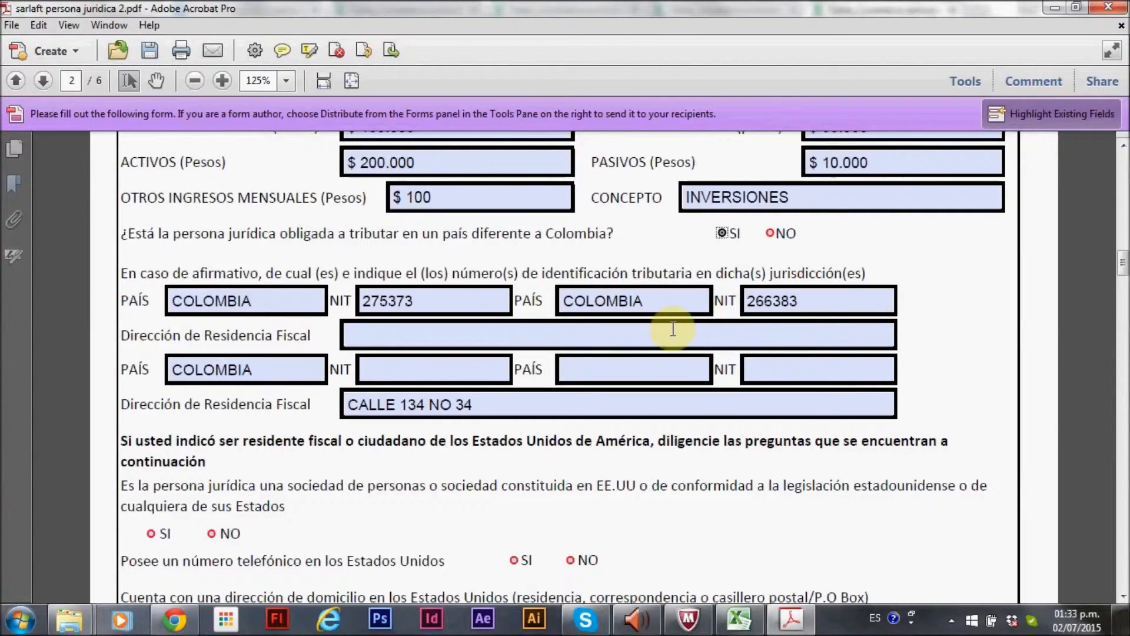
click(366, 330)
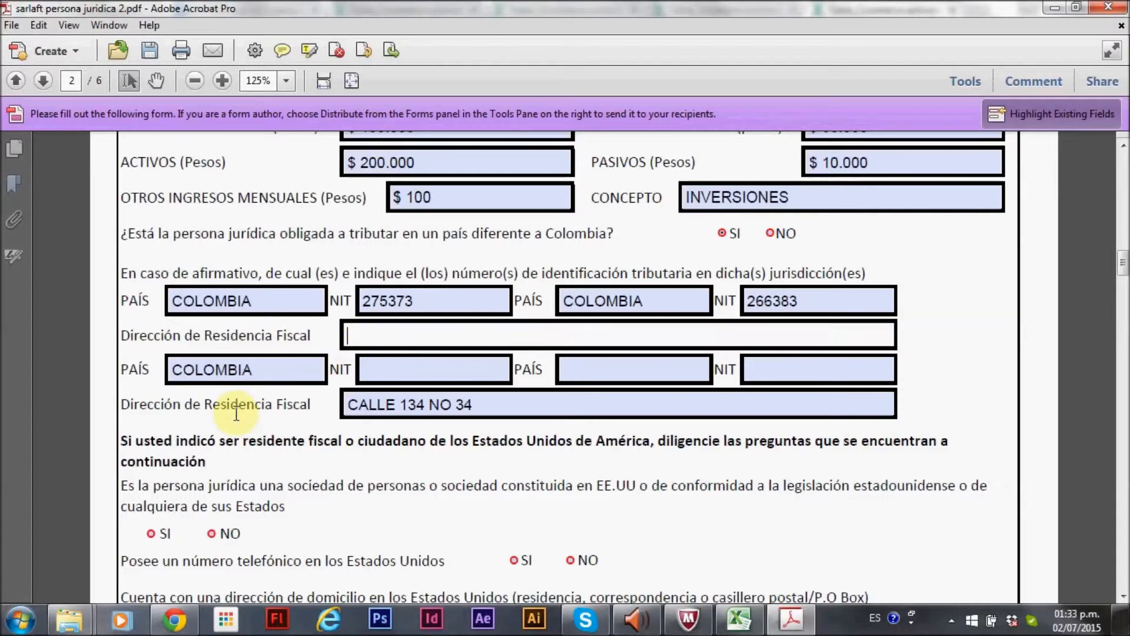
click(194, 375)
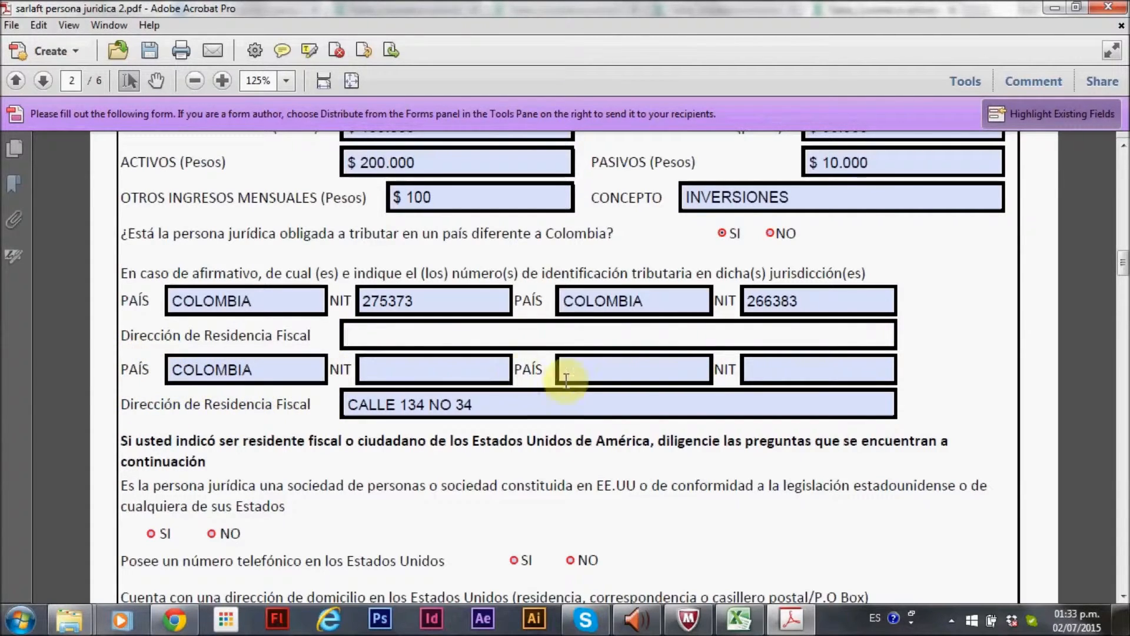
click(594, 375)
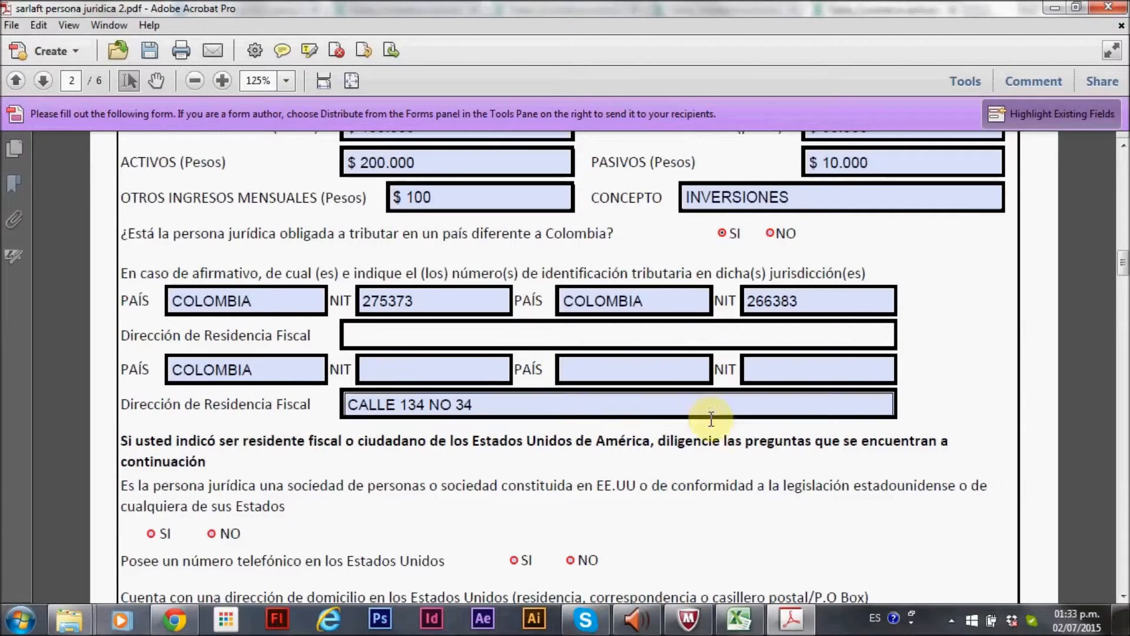
Answer NO to whether the entity has a telephone number in the United States
scroll(371, 461, down, 3)
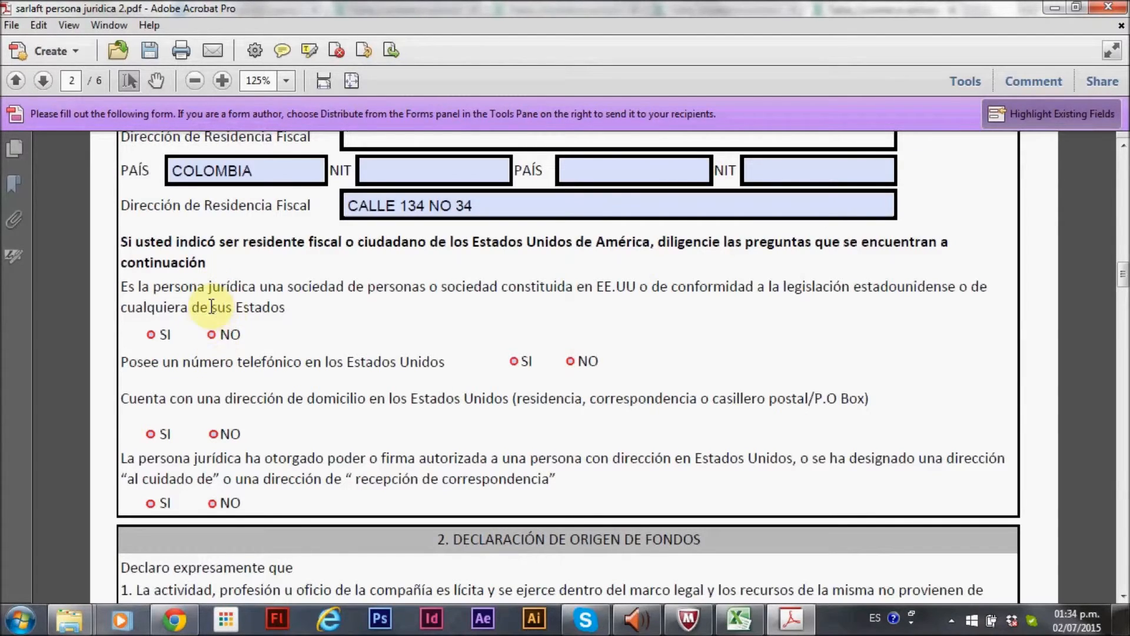
click(513, 362)
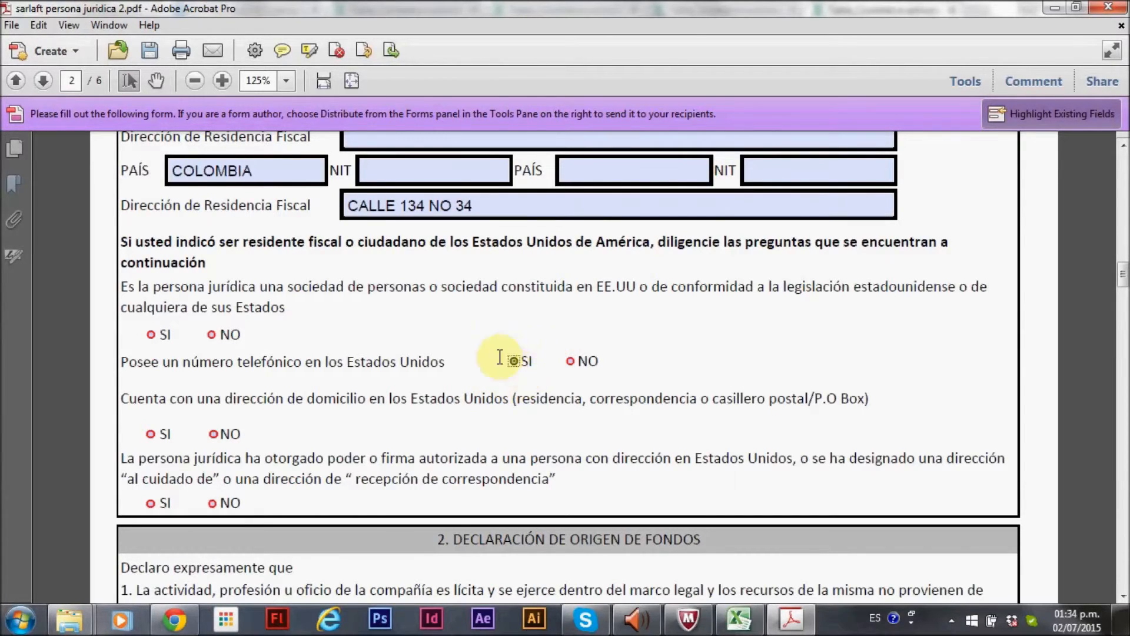
click(569, 362)
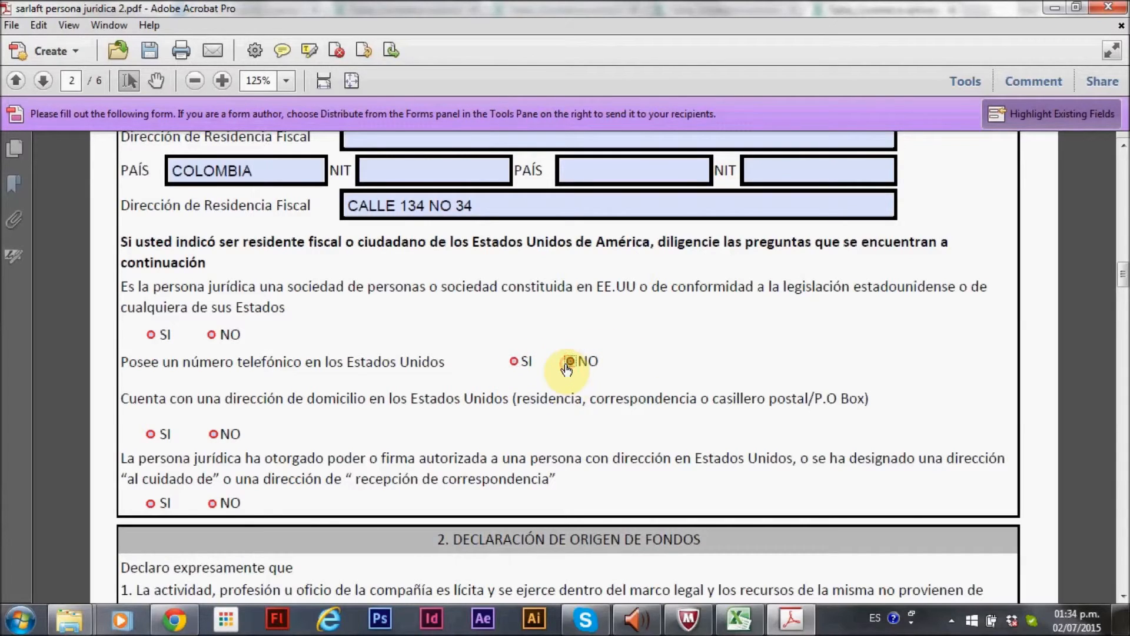
Answer NO to the US domicile address and US power-of-attorney or care-of address questions
click(151, 436)
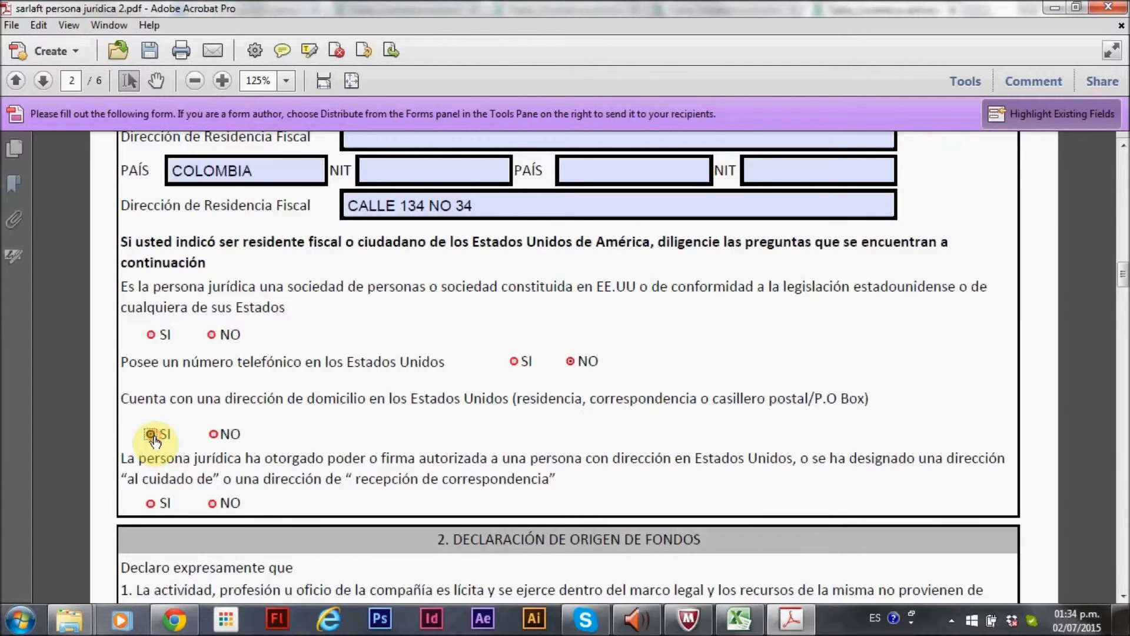
click(213, 436)
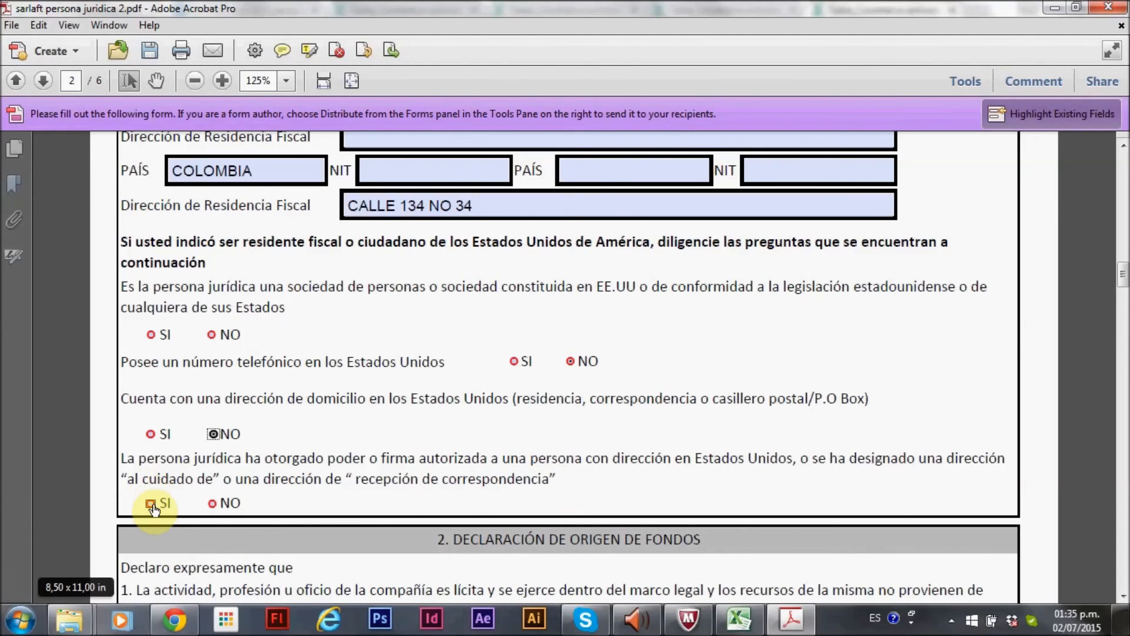
click(212, 503)
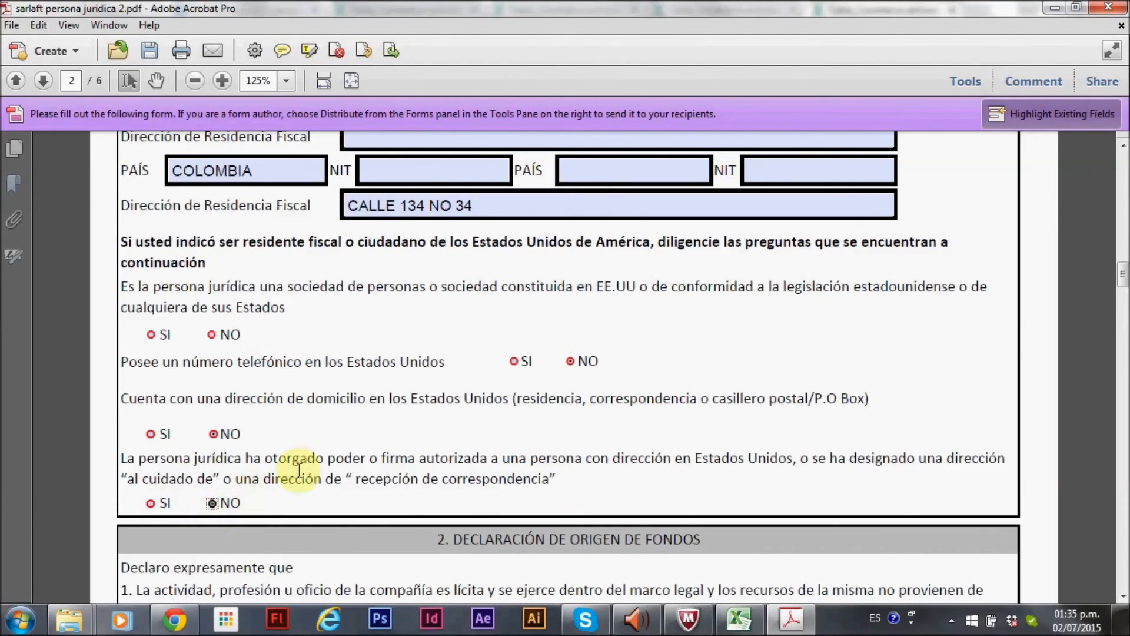